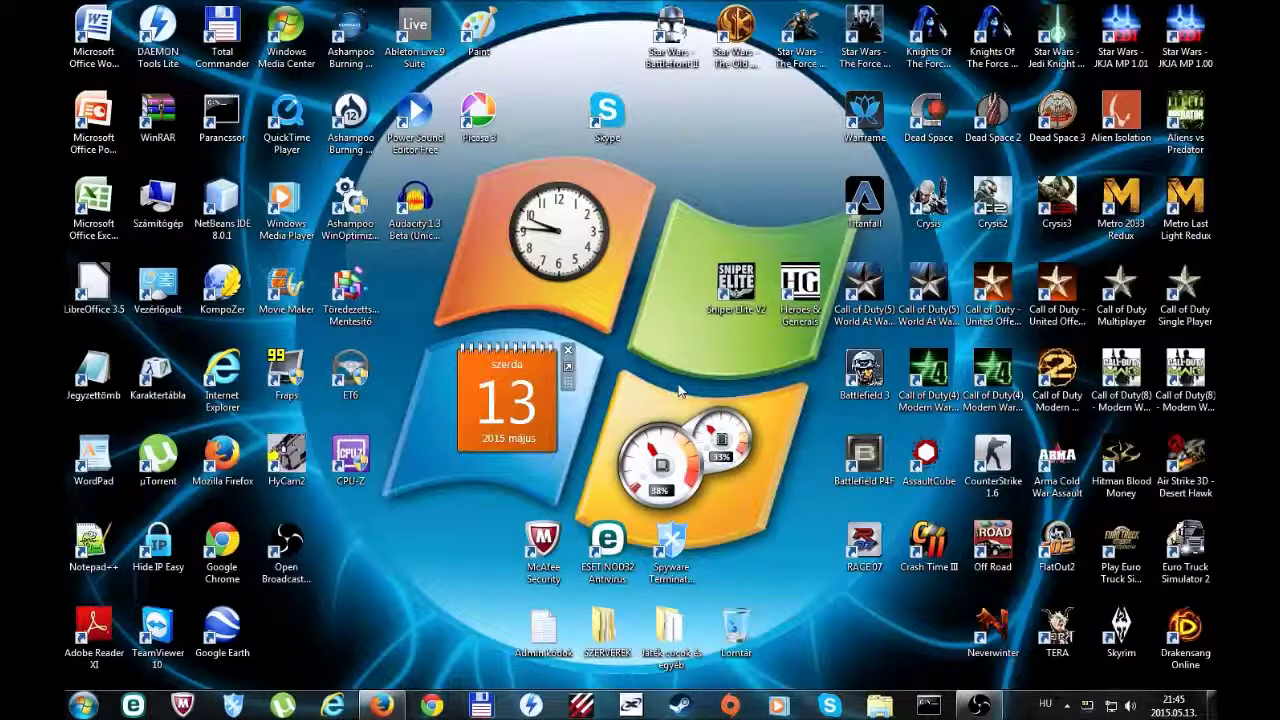
# Review the Fraps general options, such as always-on-top and starting with Windows, and glance at the benchmark save folder
pyautogui.moveTo(601, 83); pyautogui.dragTo(677, 139)
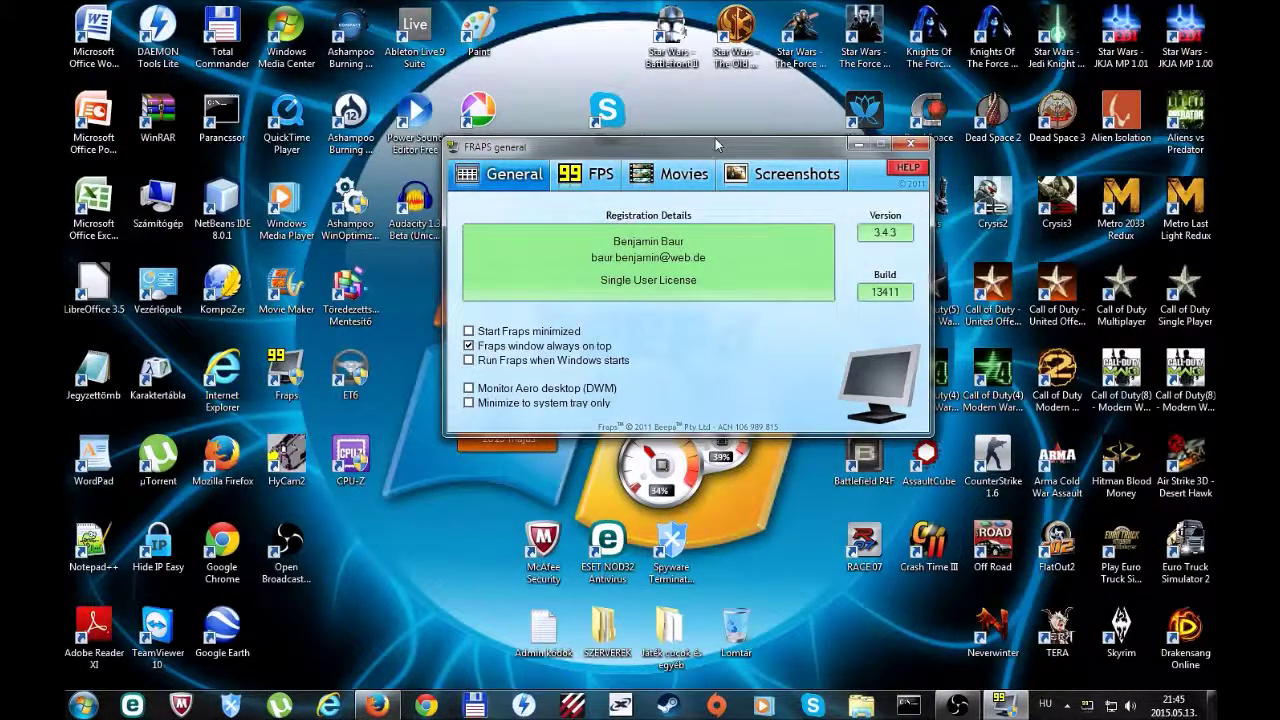
pyautogui.moveTo(715, 140); pyautogui.dragTo(705, 212)
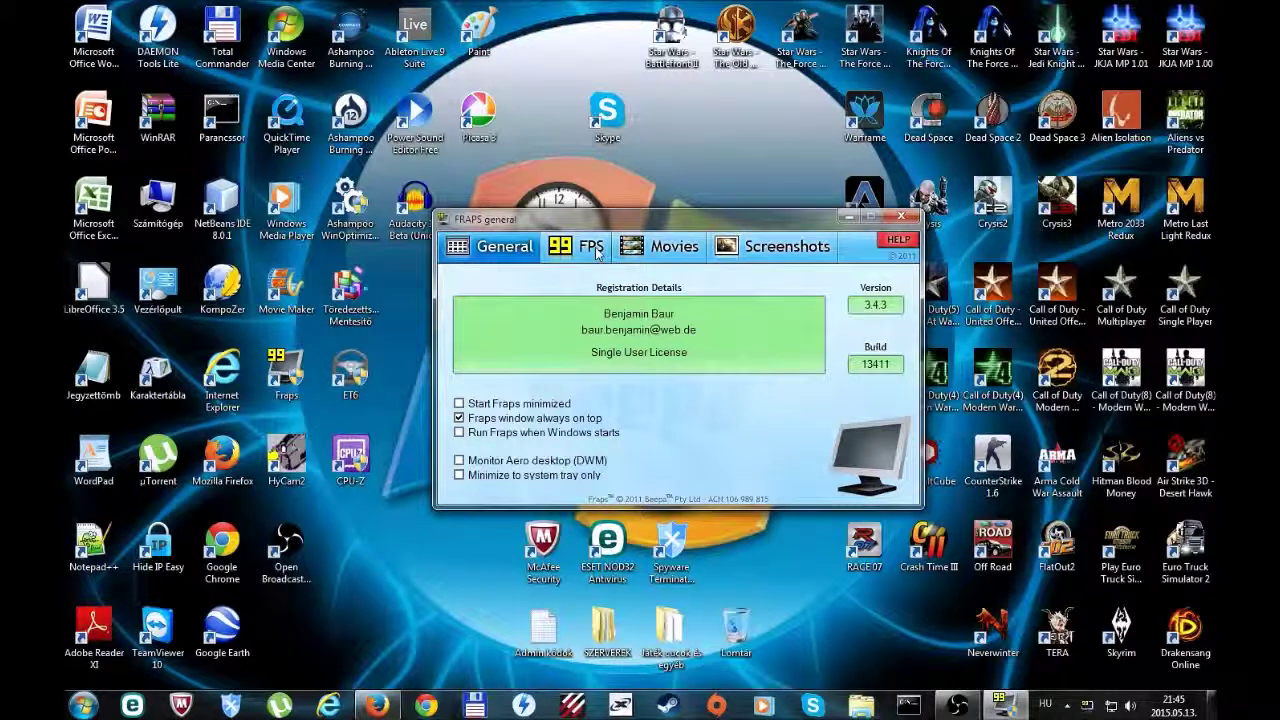
pyautogui.moveTo(626, 220); pyautogui.dragTo(620, 180)
pyautogui.click(606, 200)
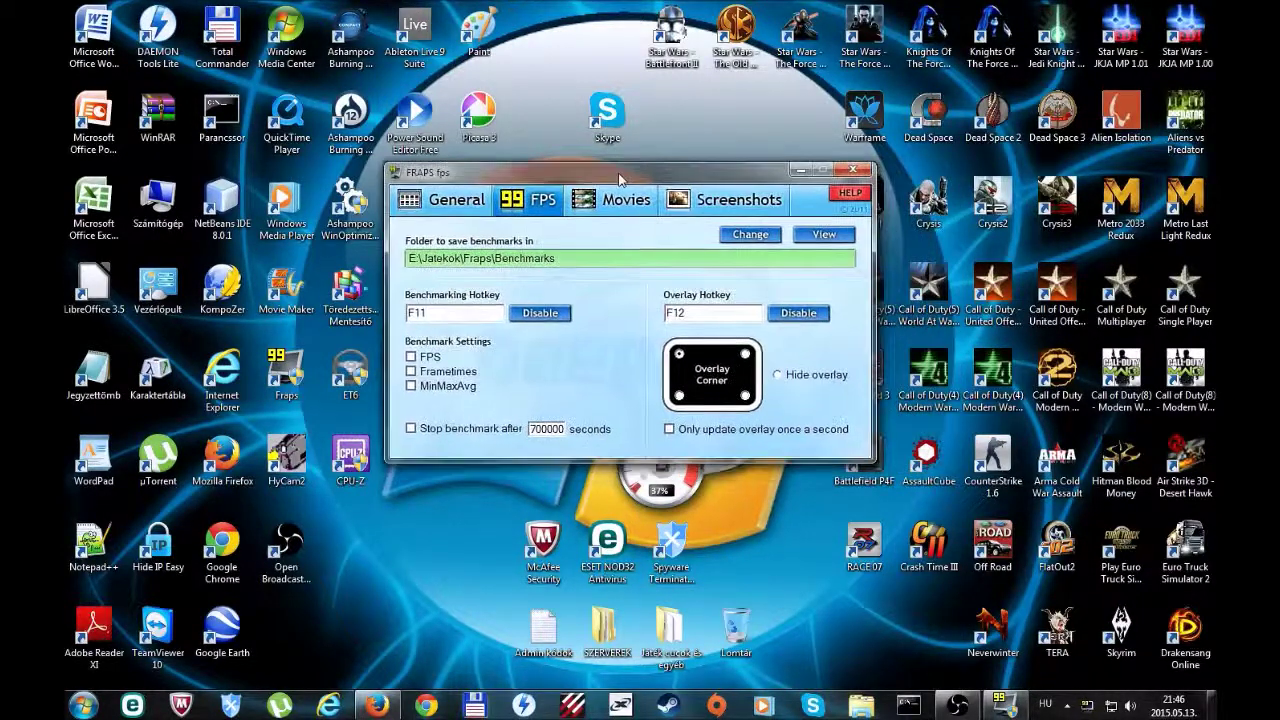
pyautogui.moveTo(715, 186)
pyautogui.mouseDown()
pyautogui.moveTo(702, 186)
pyautogui.moveTo(711, 179)
pyautogui.mouseUp()
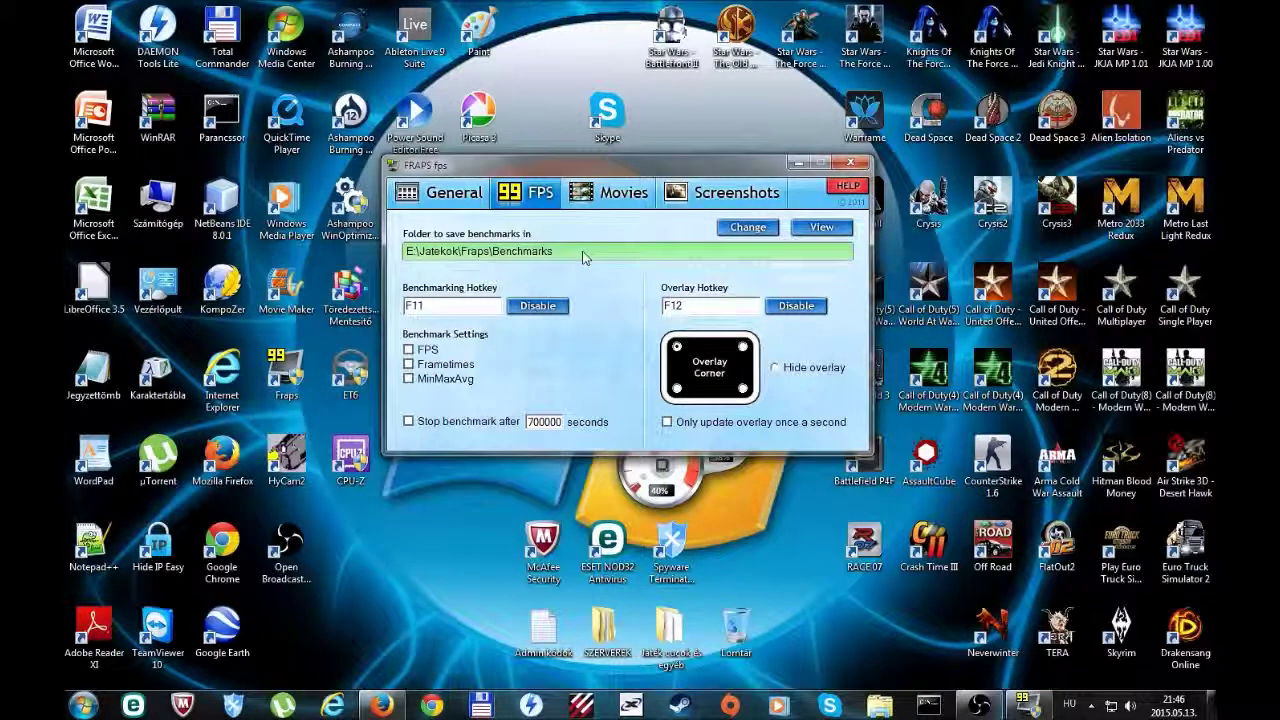
pyautogui.click(446, 193)
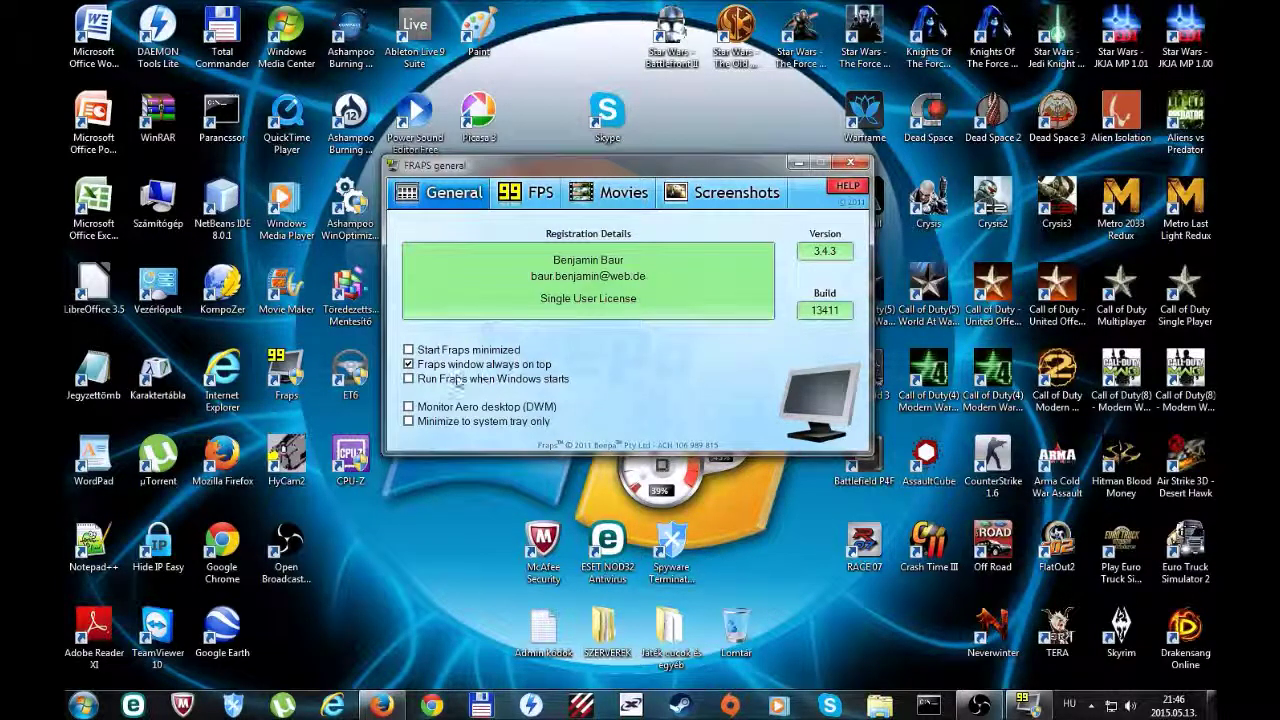
pyautogui.moveTo(623, 167); pyautogui.dragTo(695, 160)
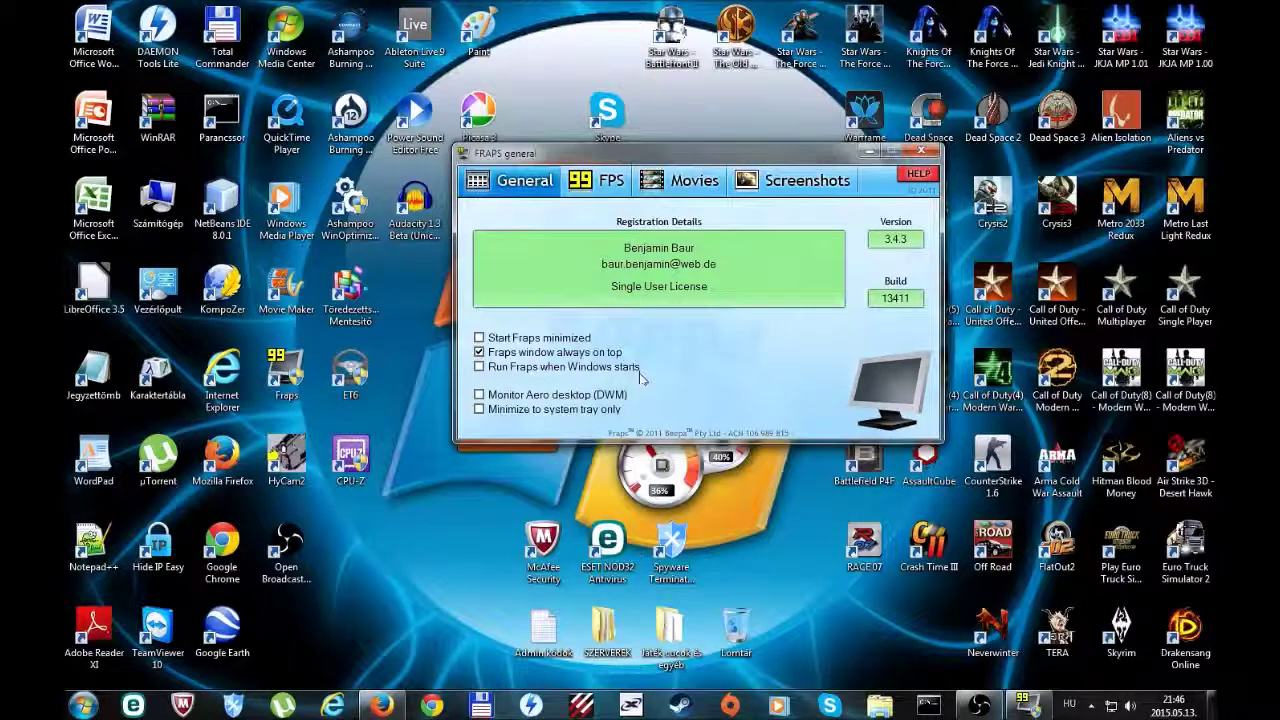
pyautogui.moveTo(677, 165); pyautogui.dragTo(553, 166)
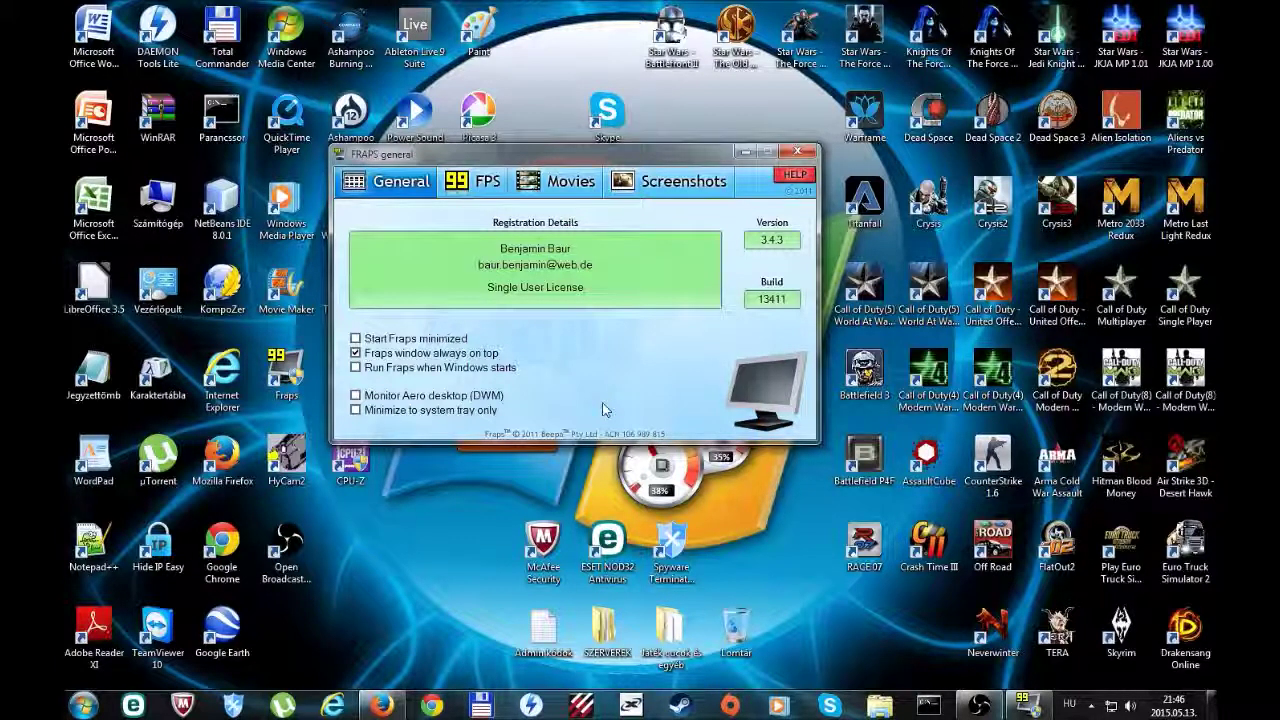
# Examine the Fraps benchmark settings, including the hotkeys, stop time and overlay corner, alongside the movie capture settings
pyautogui.click(499, 182)
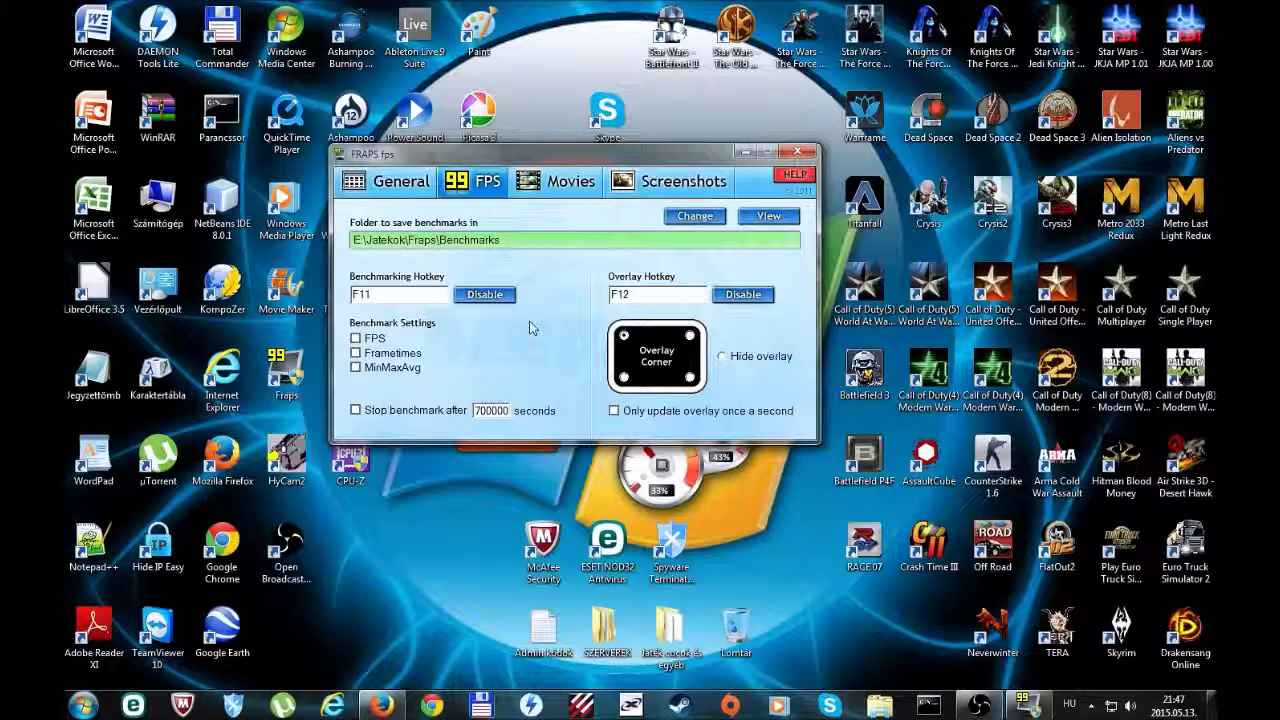
pyautogui.doubleClick(476, 410)
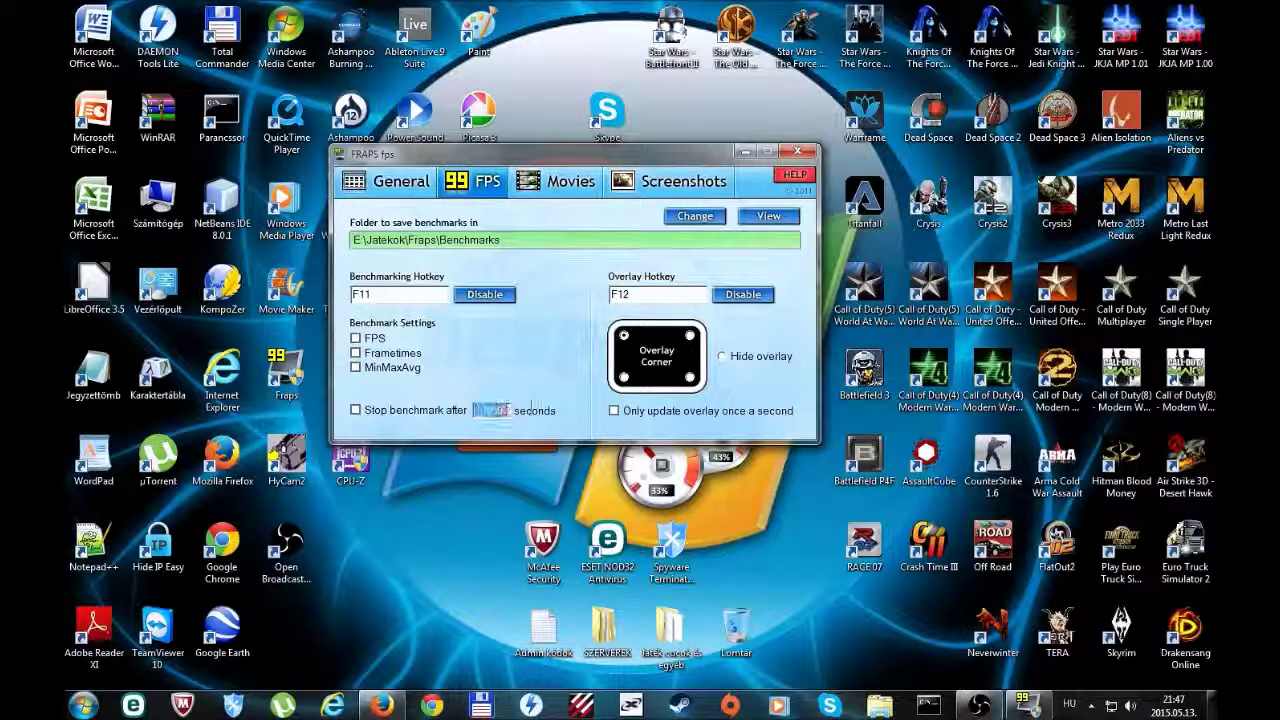
pyautogui.press('Home')
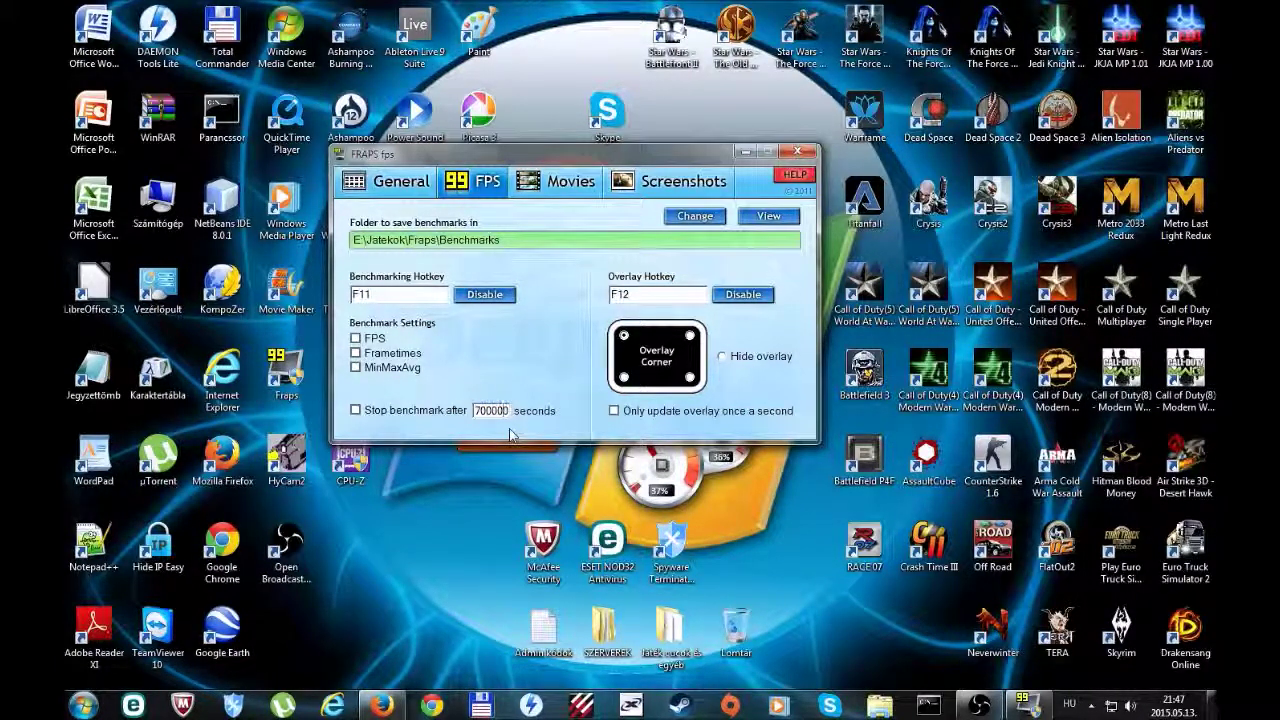
pyautogui.click(553, 186)
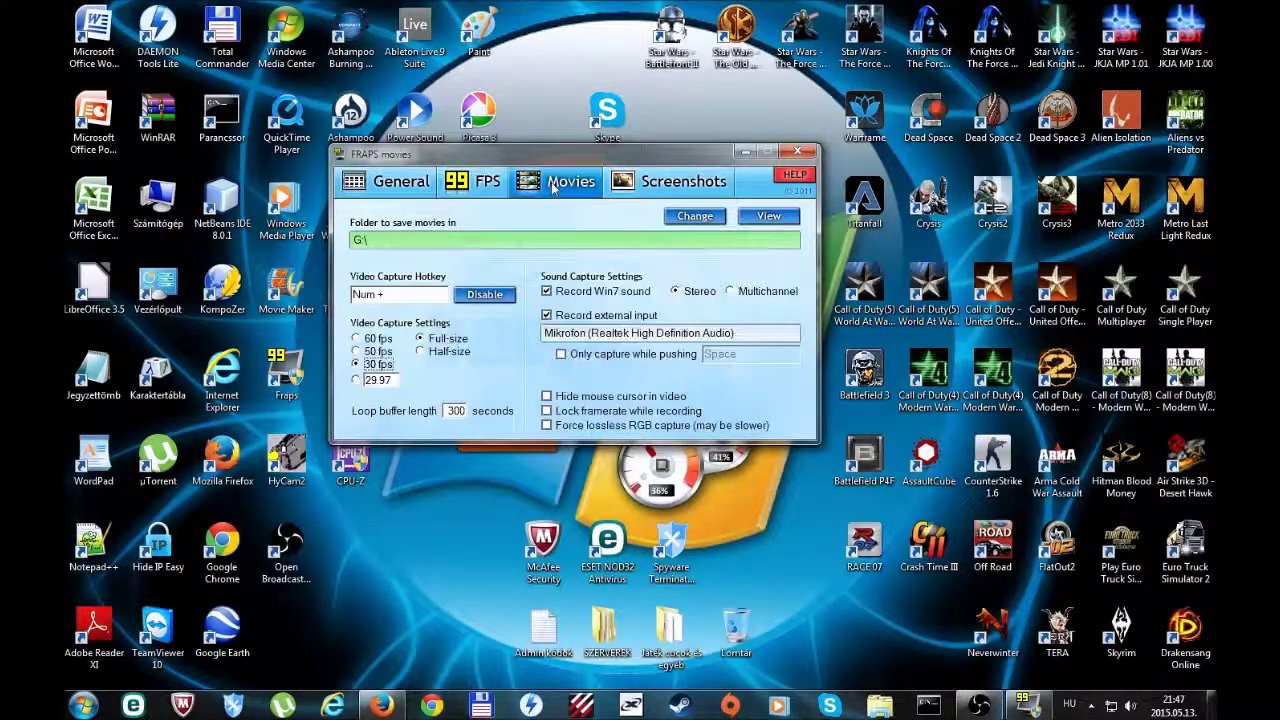
pyautogui.click(488, 182)
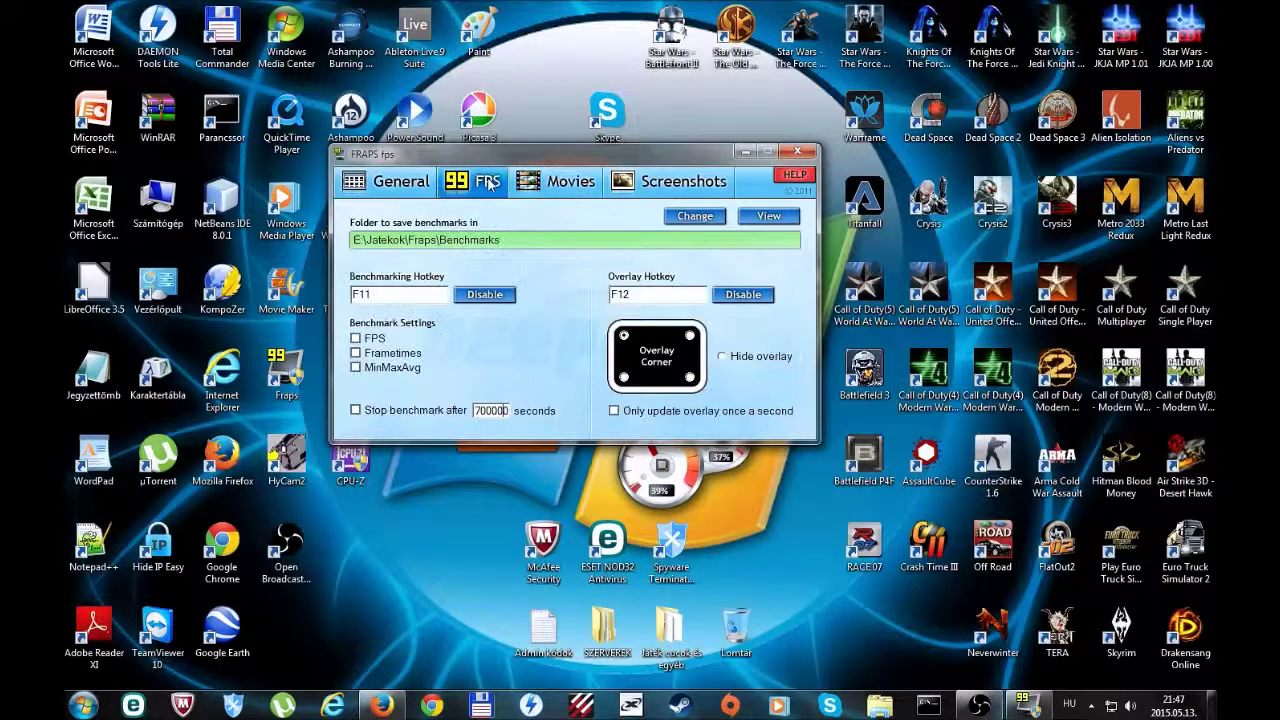
pyautogui.click(557, 192)
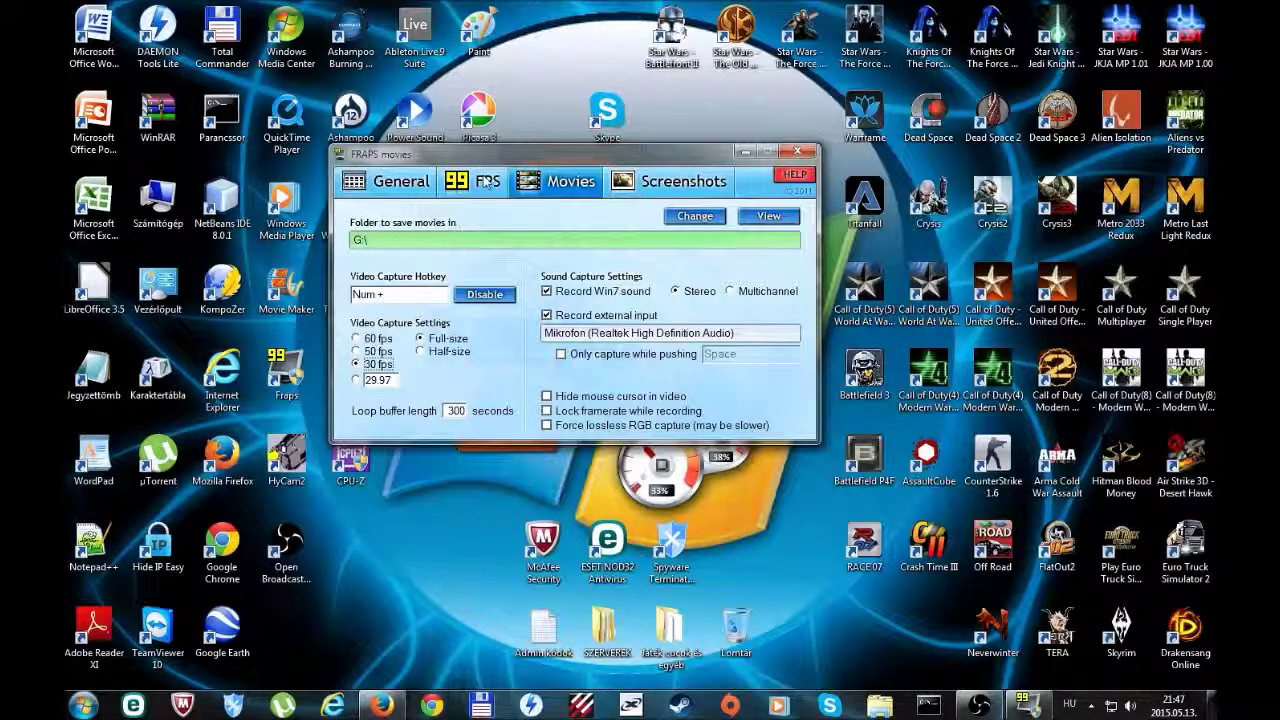
pyautogui.click(486, 182)
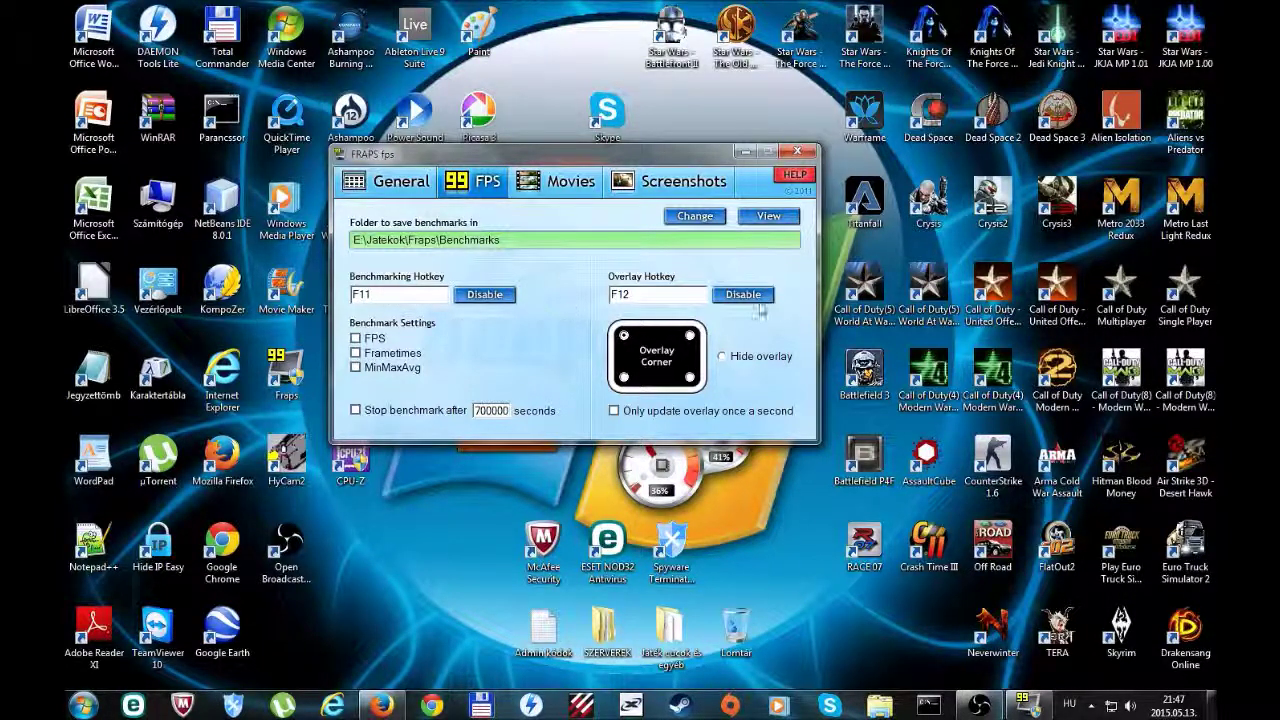
# Examine the movie capture settings, including the frame rate, full-size or half-size video and loop buffer length
pyautogui.click(563, 183)
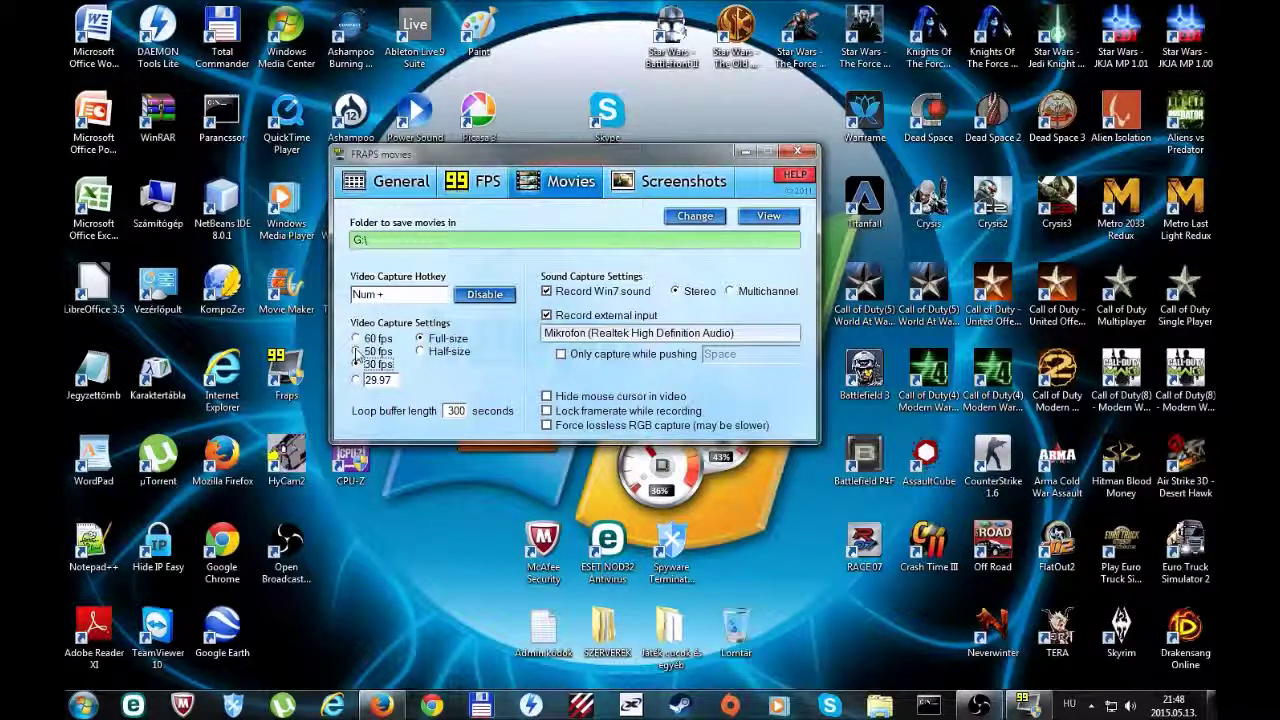
pyautogui.click(362, 384)
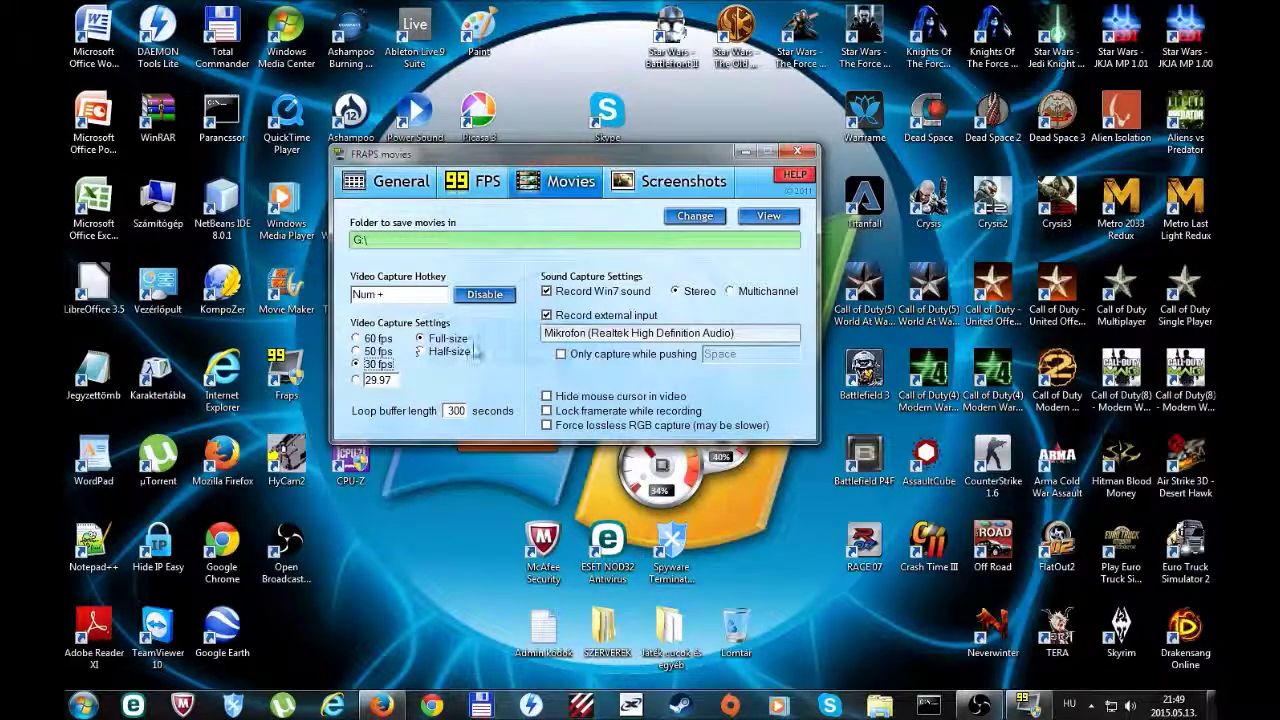
pyautogui.click(458, 411)
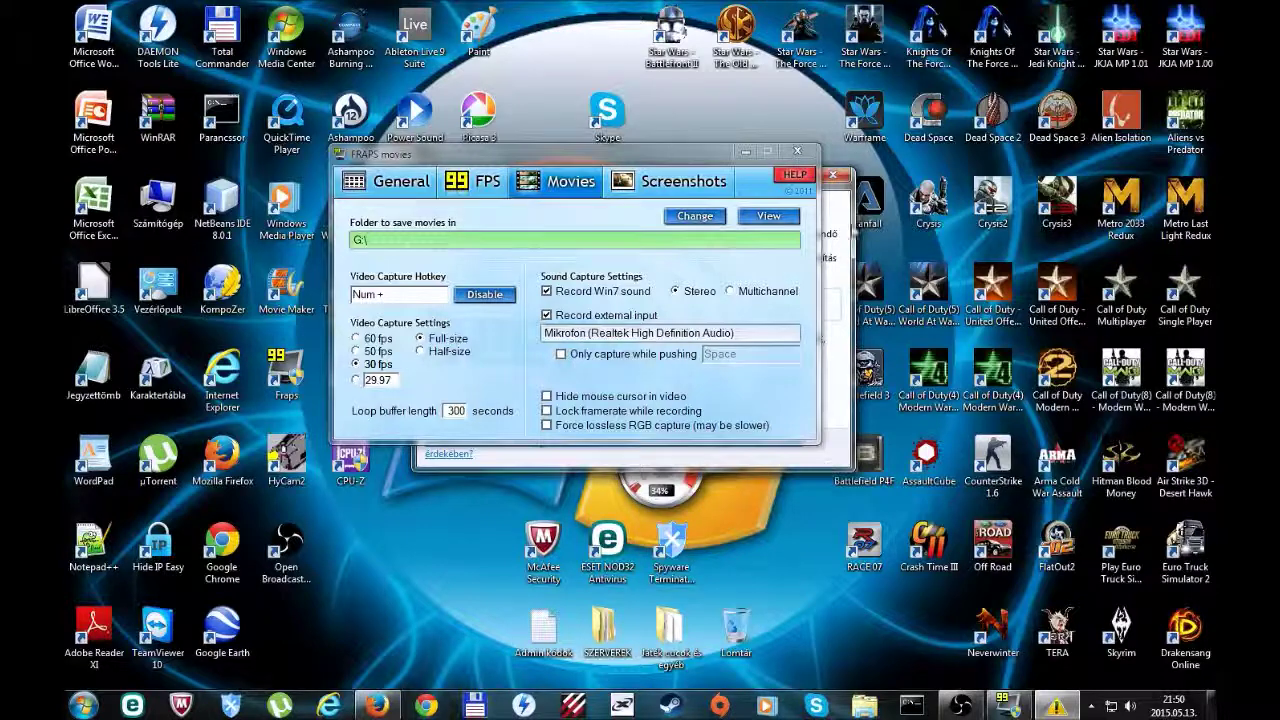
# Keep the current Windows colour scheme and stop the performance message from appearing again
pyautogui.moveTo(672, 160); pyautogui.dragTo(410, 103)
pyautogui.moveTo(690, 184); pyautogui.dragTo(876, 214)
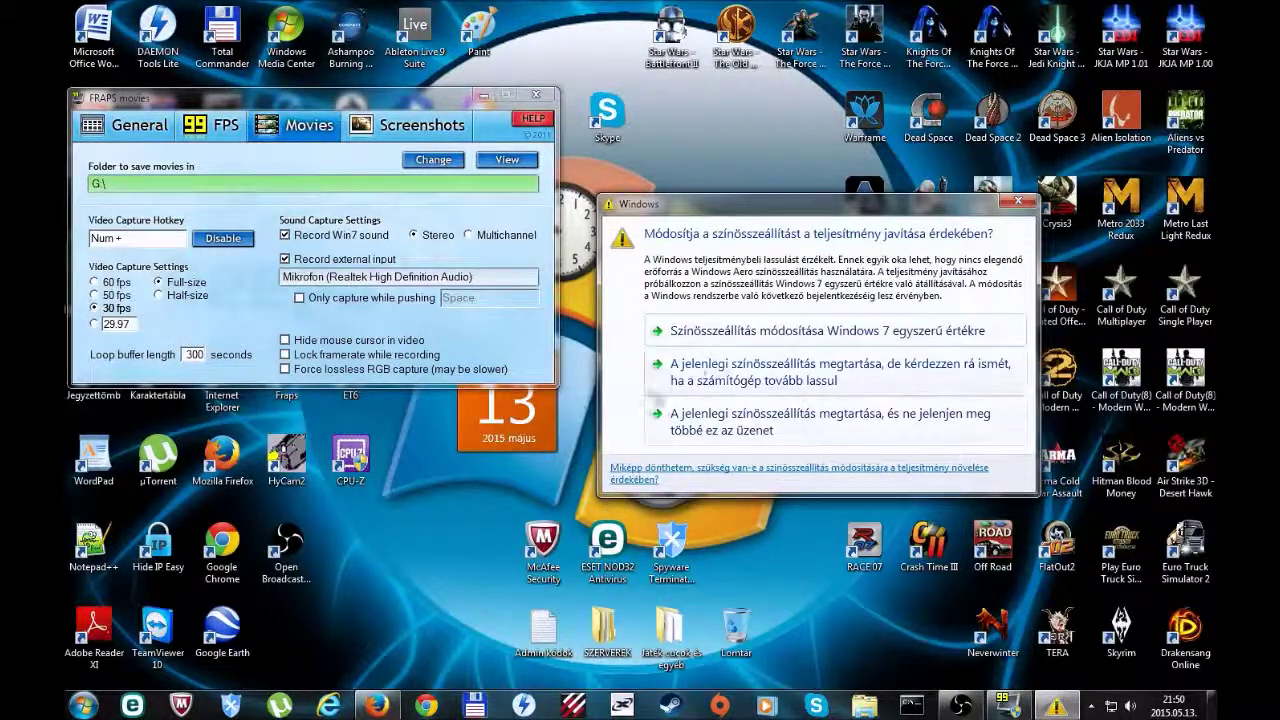
pyautogui.click(727, 433)
pyautogui.moveTo(375, 105); pyautogui.dragTo(660, 148)
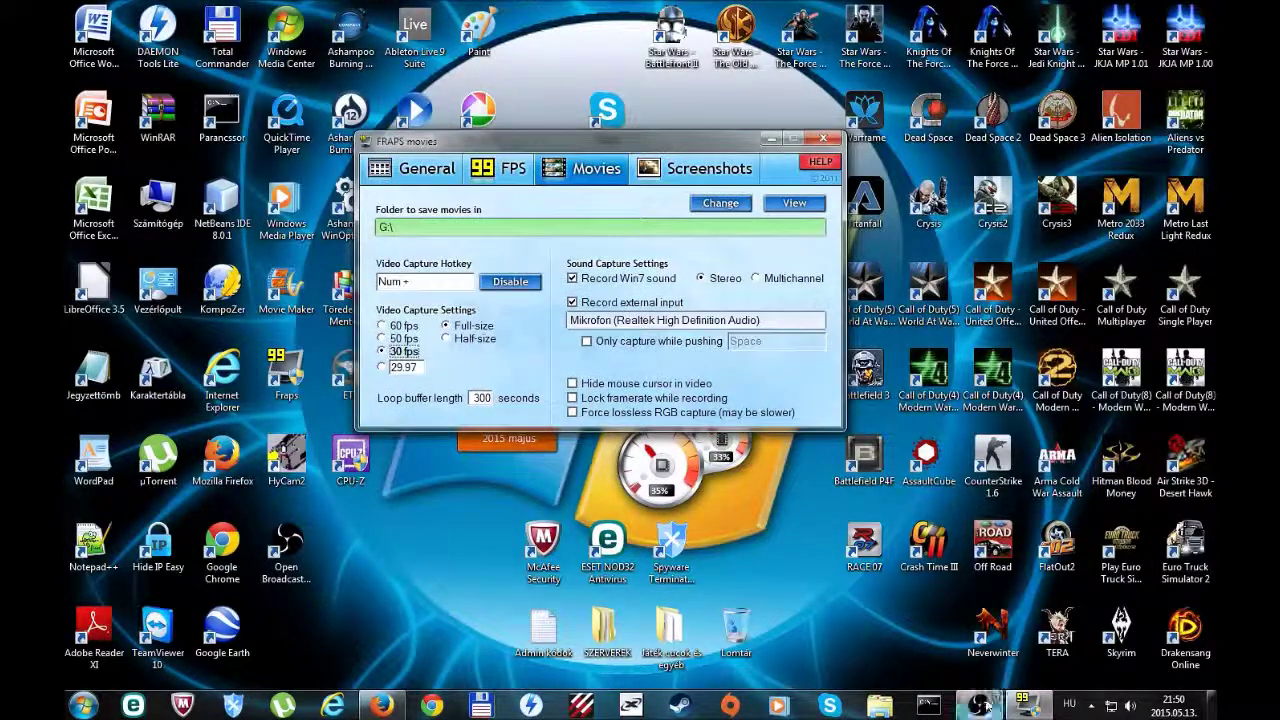
# Review the Fraps screenshot settings, including the save folder, capture hotkey, image format and repeat interval
pyautogui.moveTo(985, 706)
pyautogui.moveTo(598, 150); pyautogui.dragTo(567, 178)
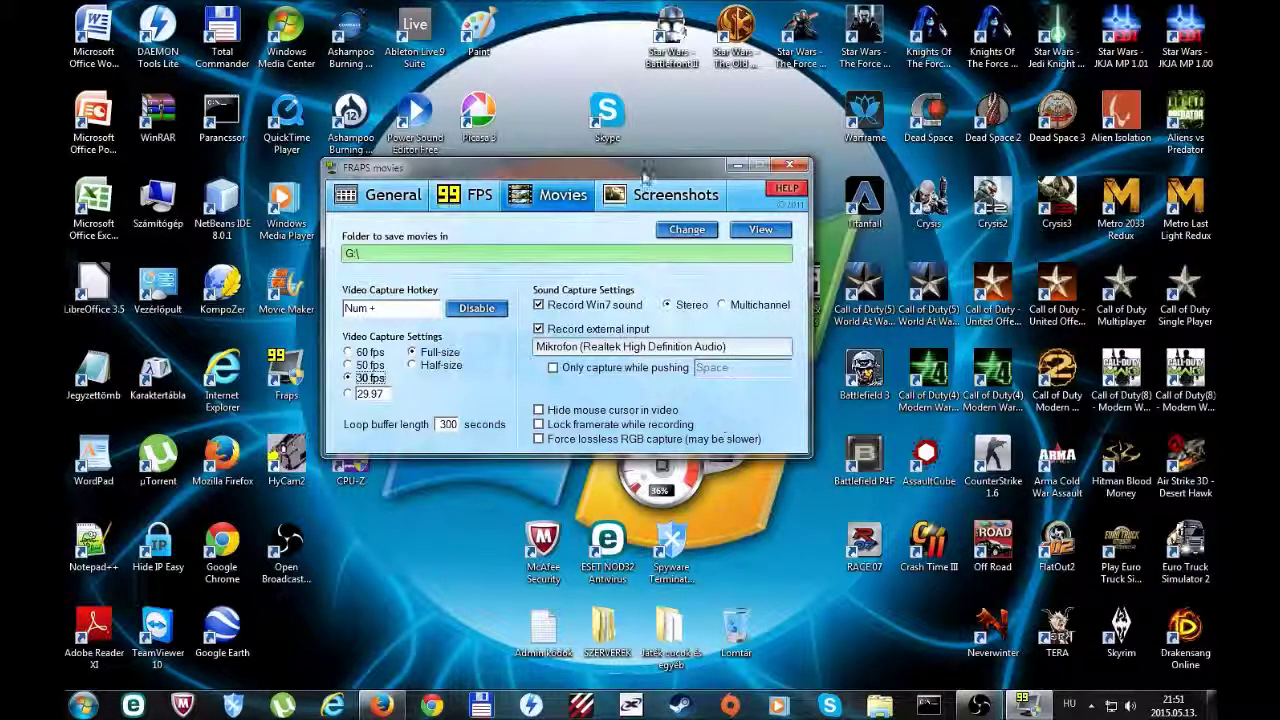
pyautogui.moveTo(645, 175); pyautogui.dragTo(642, 104)
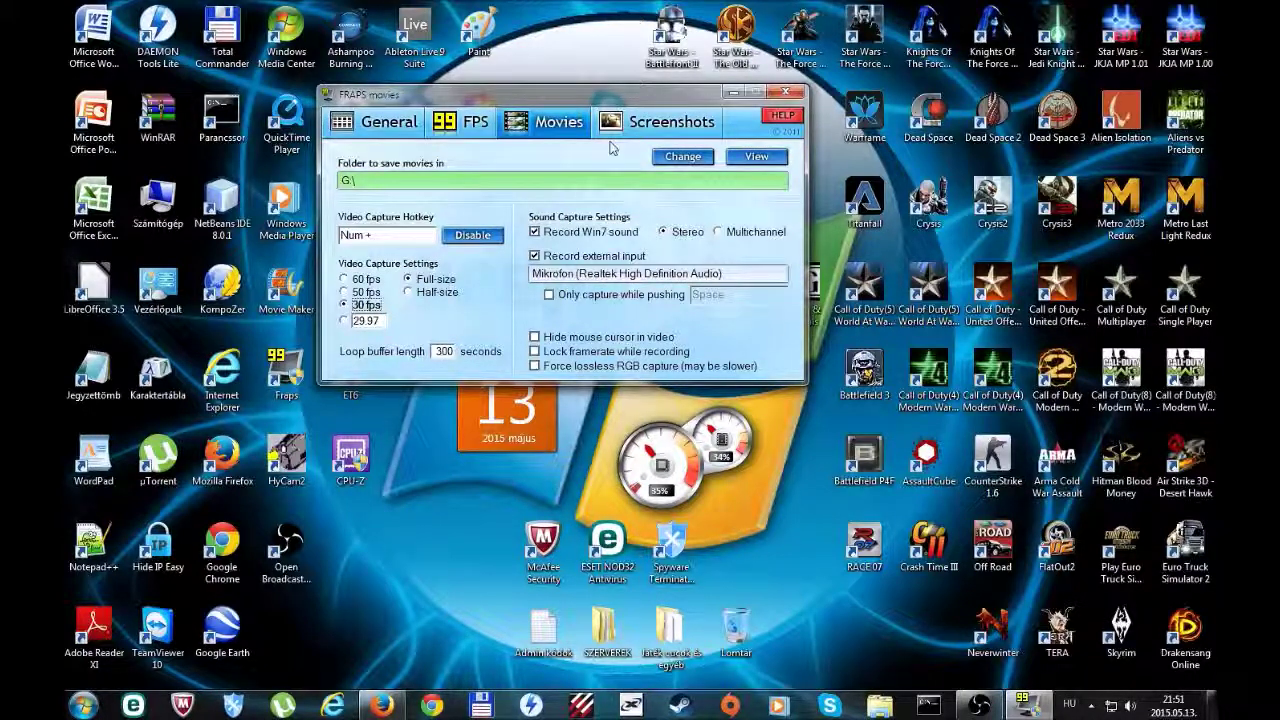
pyautogui.click(659, 128)
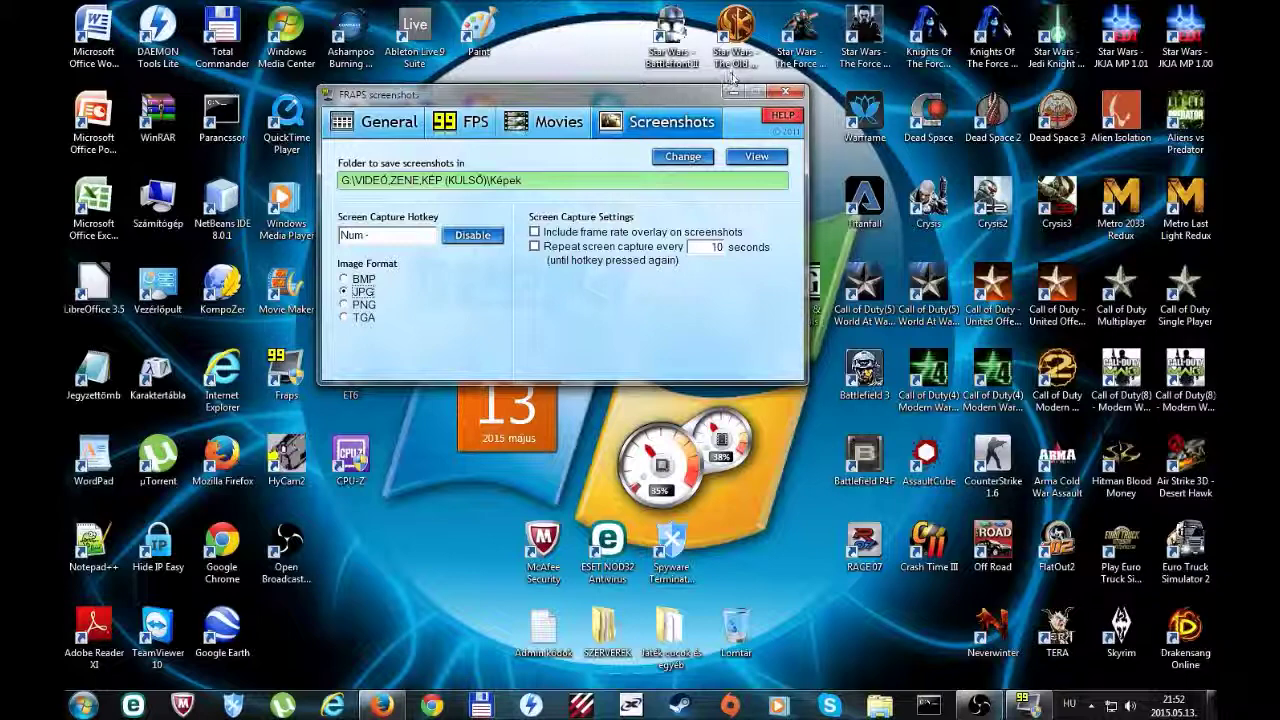
# Return Fraps to its general settings and minimize it so it keeps running in the background
pyautogui.click(378, 121)
pyautogui.moveTo(745, 96); pyautogui.dragTo(775, 162)
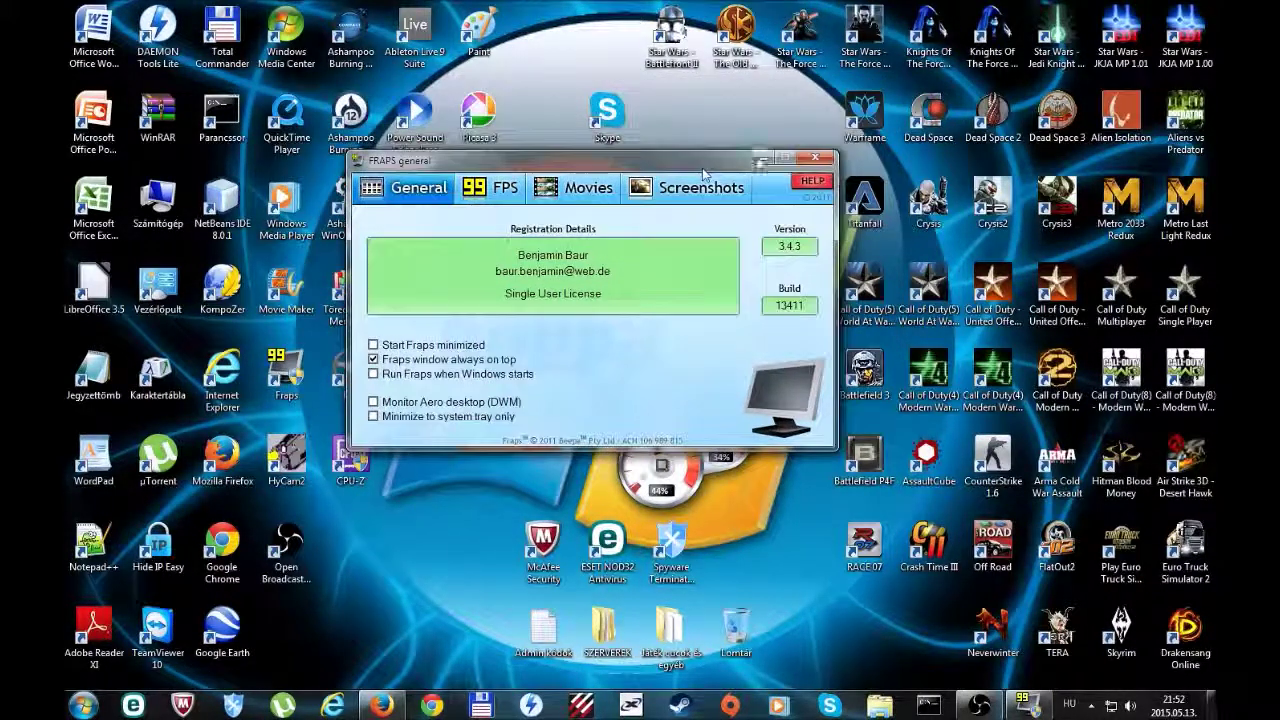
pyautogui.click(762, 158)
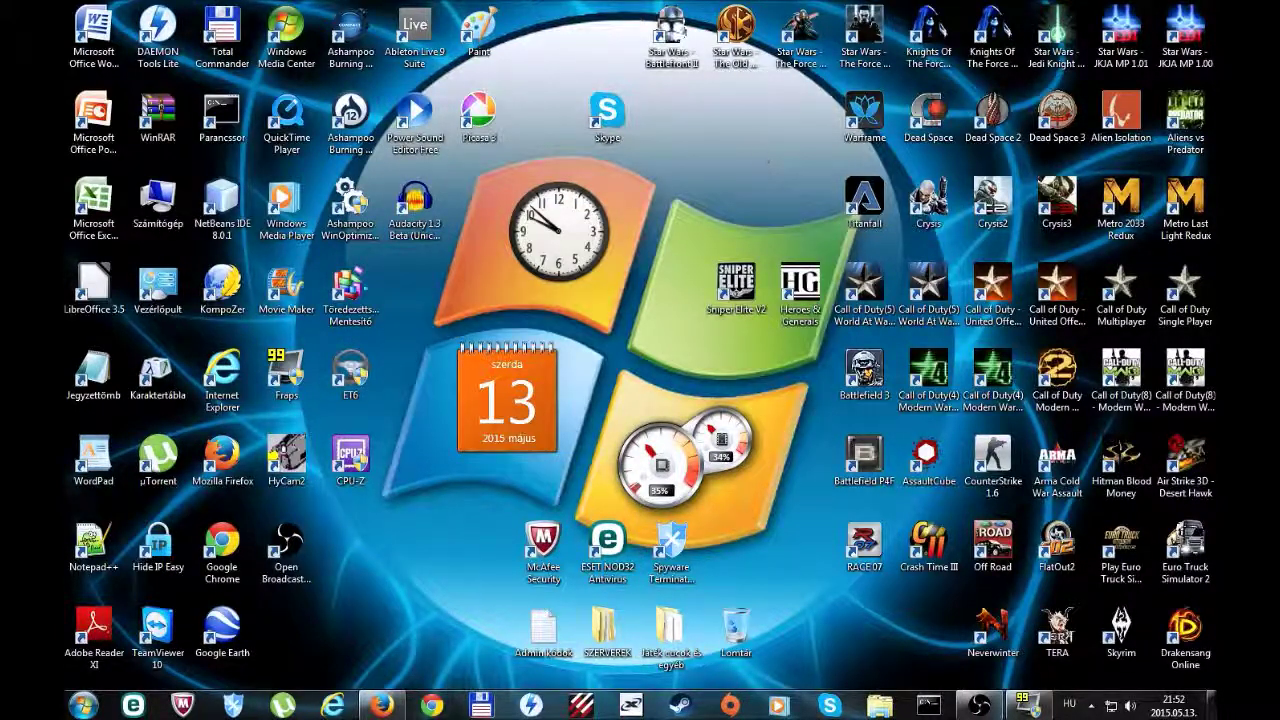
pyautogui.click(1021, 703)
pyautogui.click(567, 190)
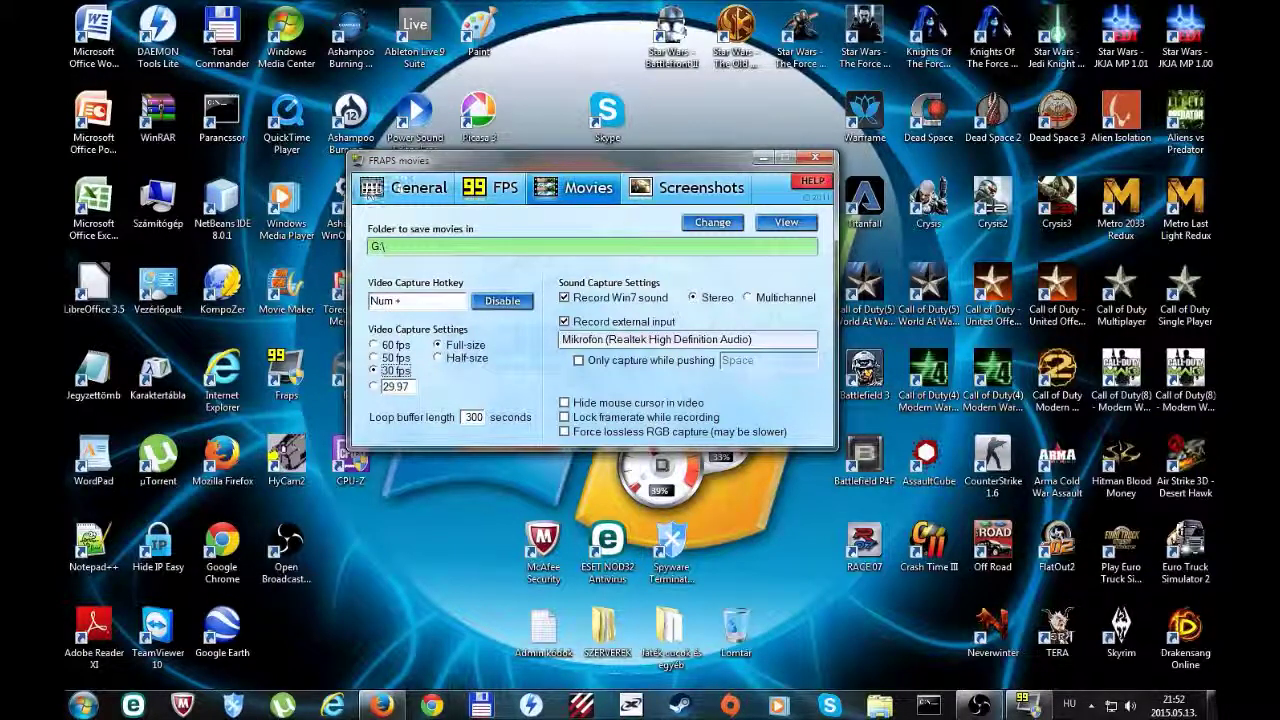
pyautogui.click(384, 190)
pyautogui.click(762, 158)
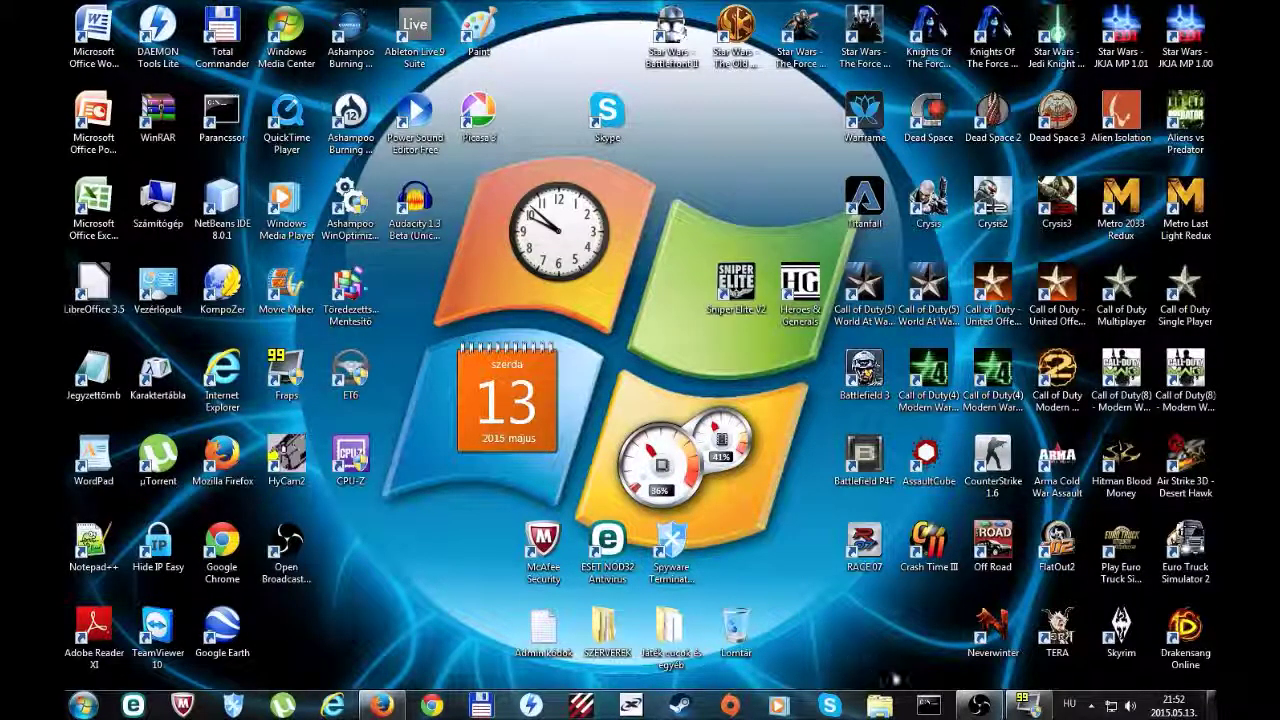
# Launch the game FlatOut 2 from its desktop shortcut
pyautogui.click(1068, 560)
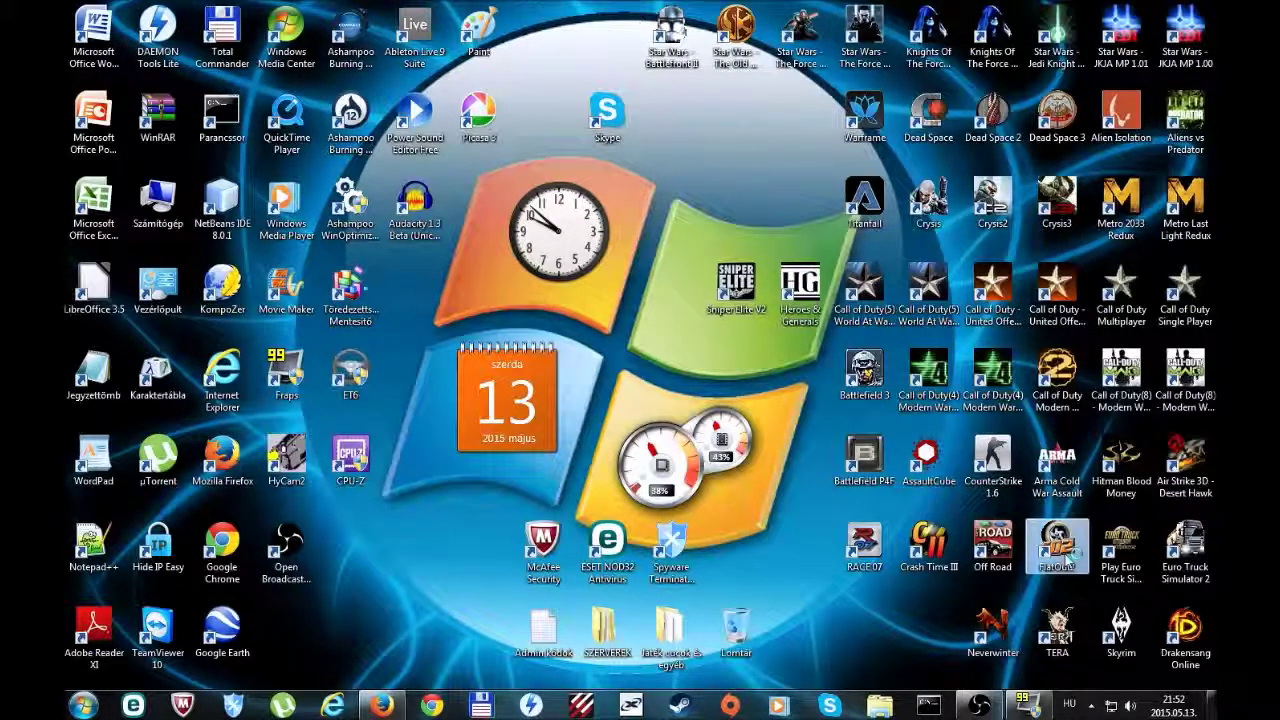
pyautogui.doubleClick(1068, 562)
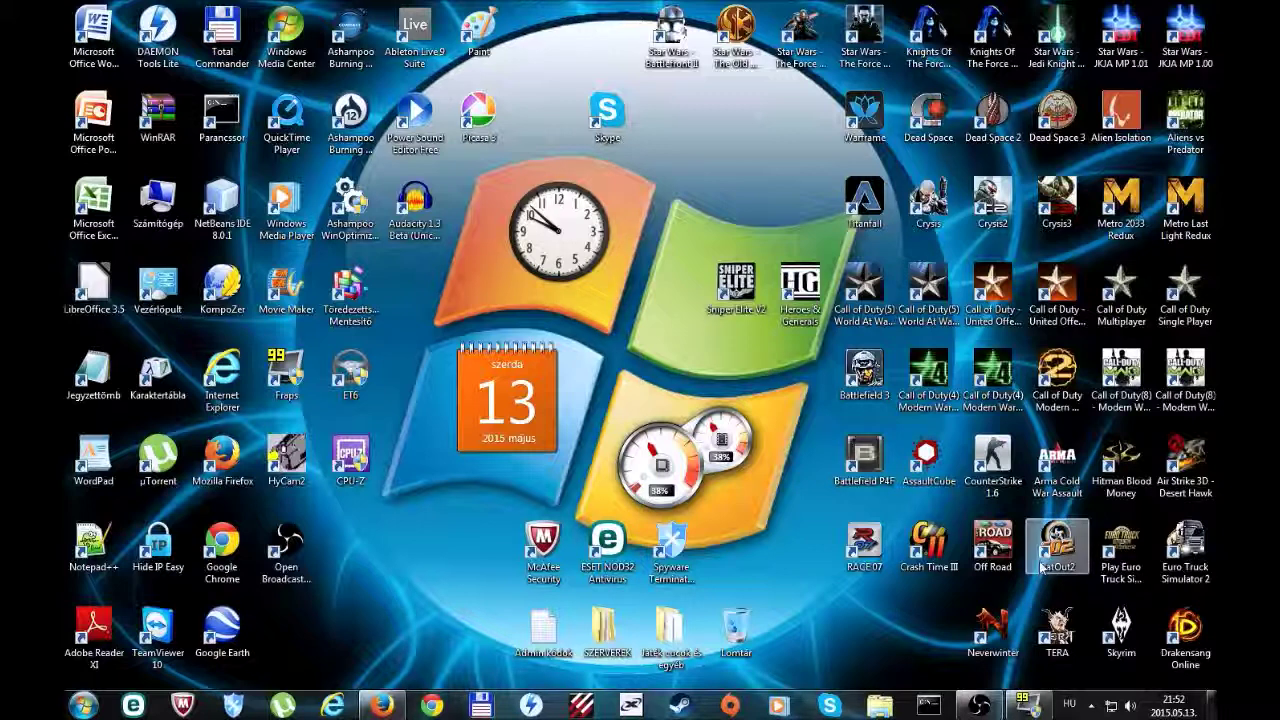
pyautogui.click(1092, 705)
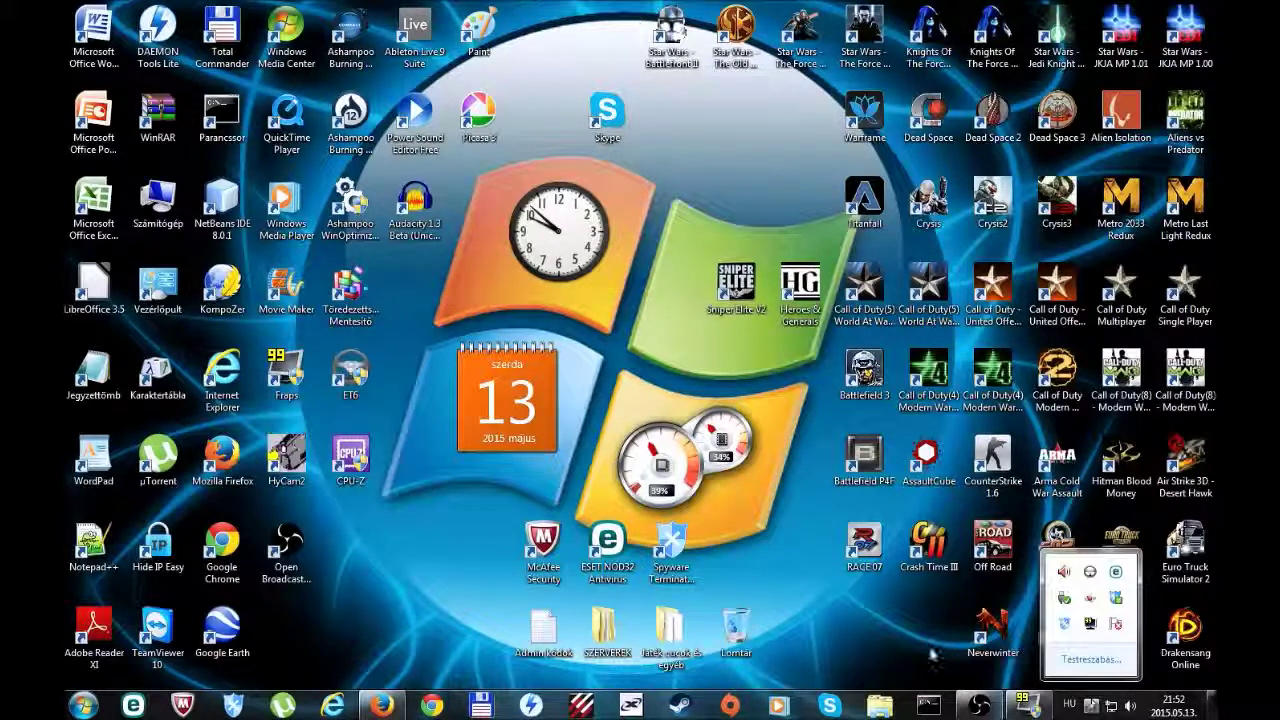
pyautogui.click(1092, 705)
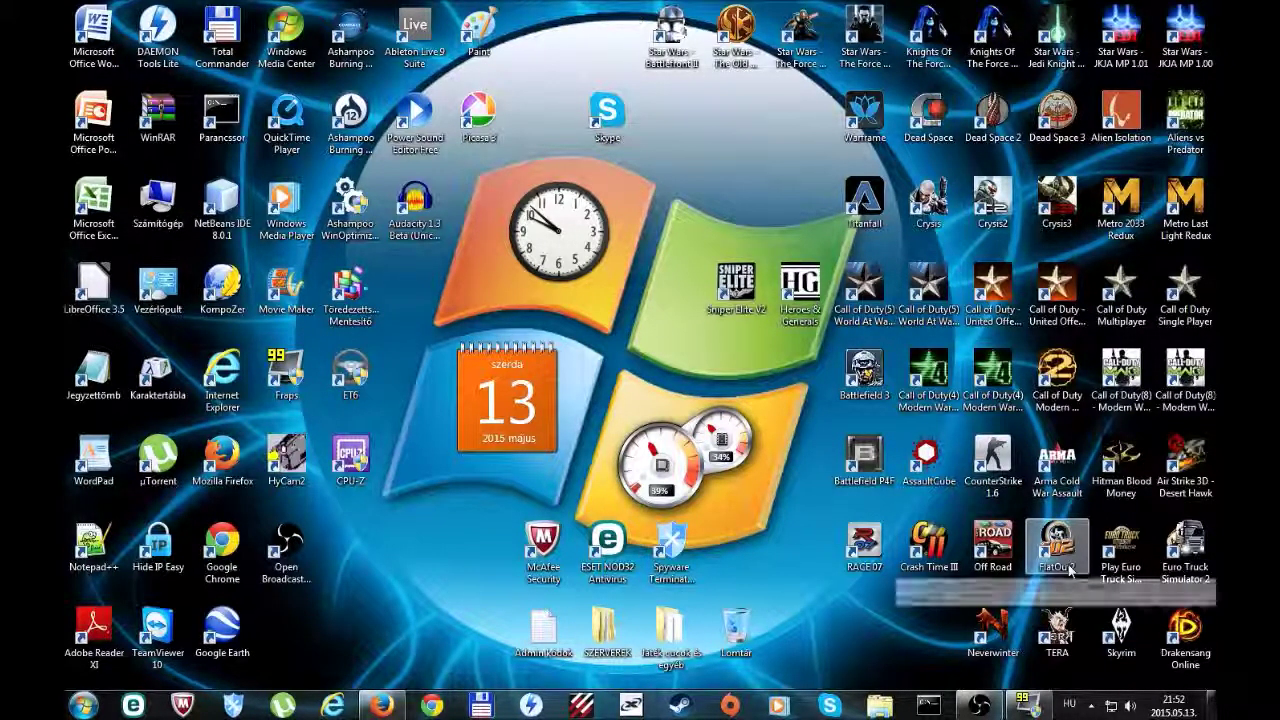
pyautogui.click(1092, 706)
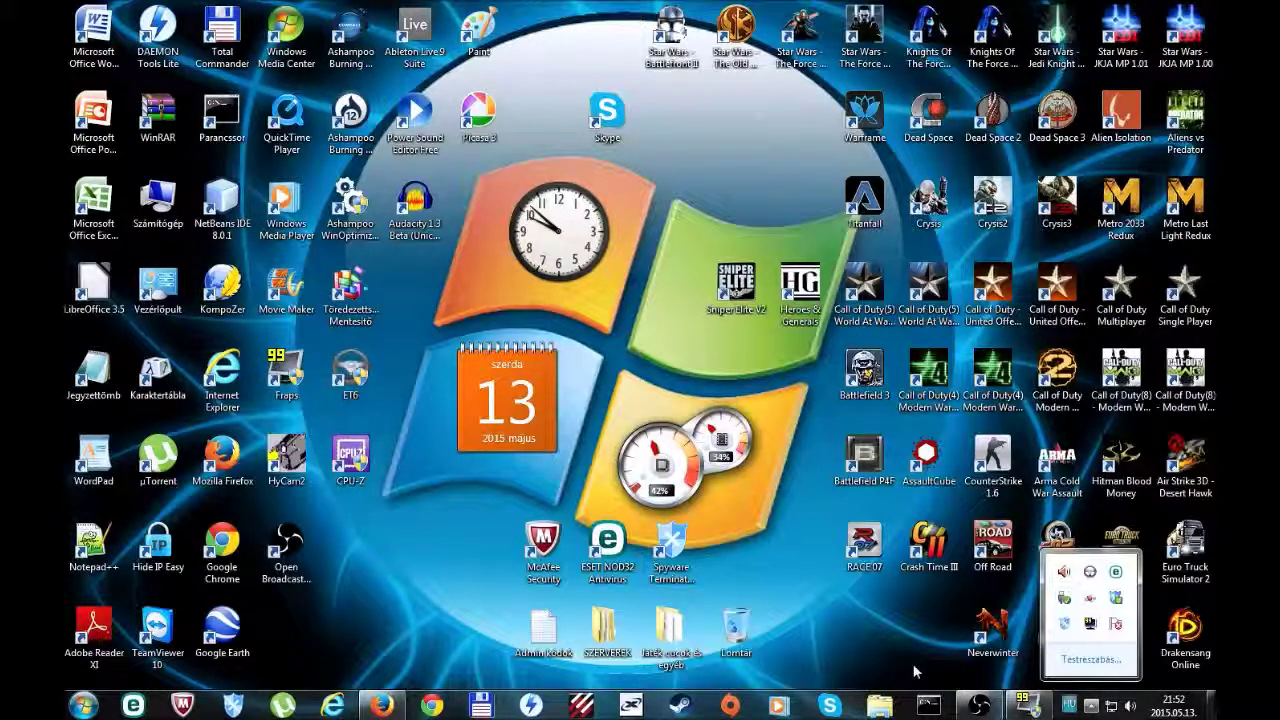
pyautogui.click(913, 672)
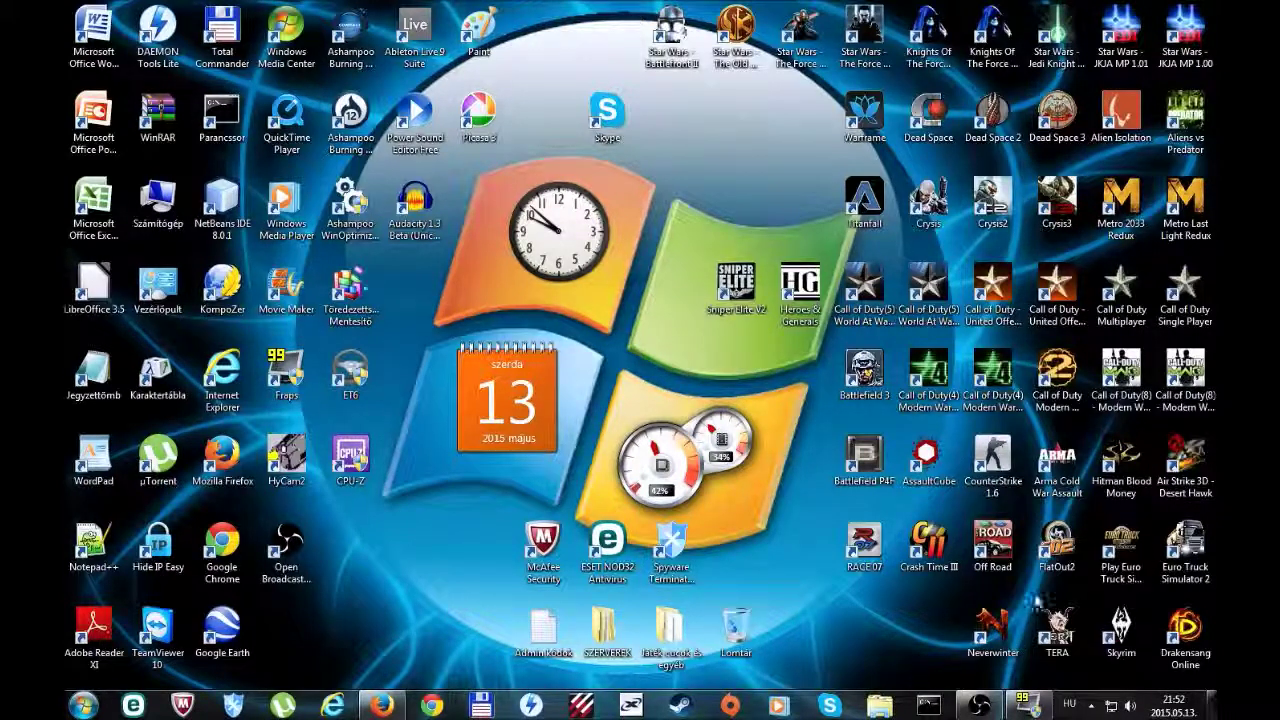
pyautogui.doubleClick(1058, 548)
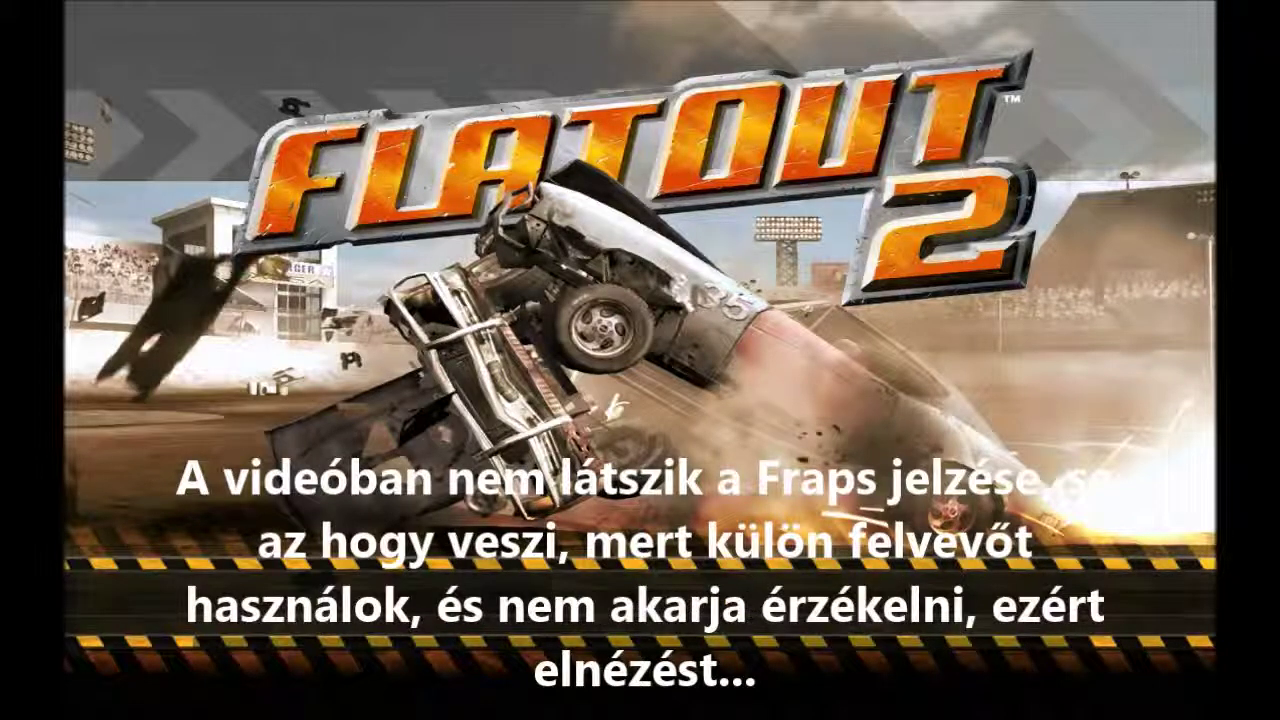
# Continue past the FlatOut 2 title screen and load the player profile in slot 3
pyautogui.press('Return')
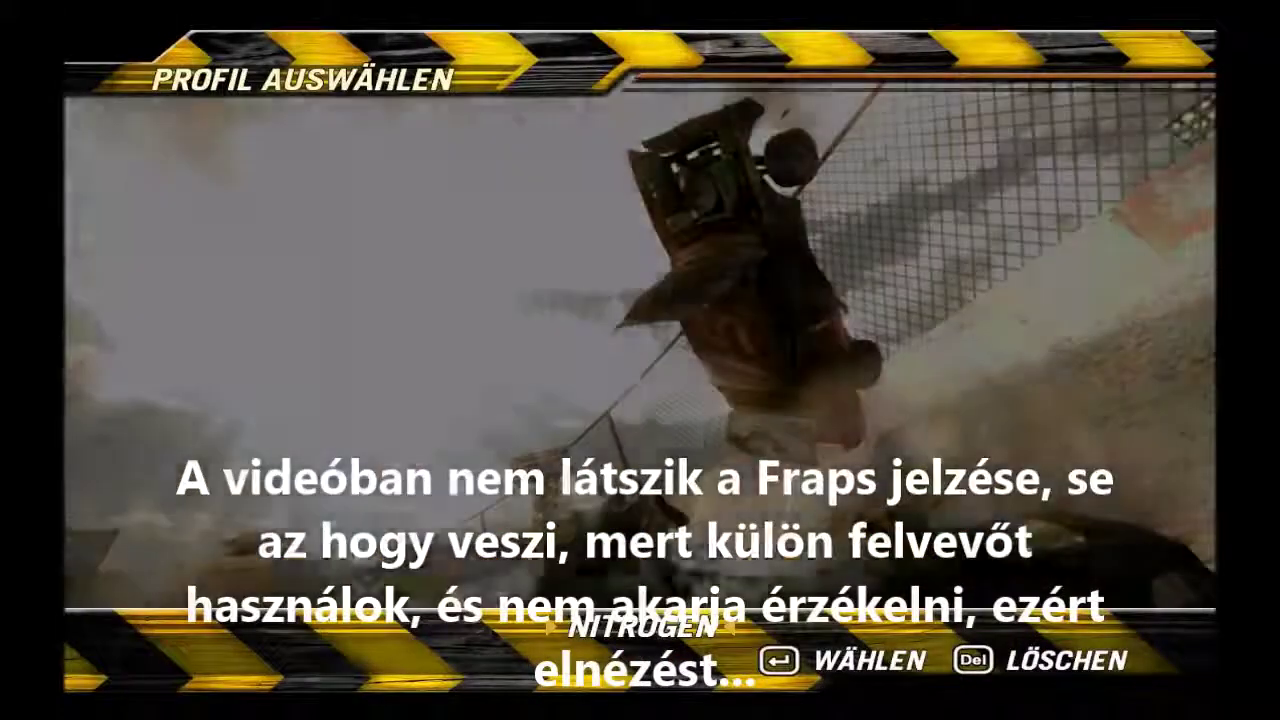
pyautogui.press('Right')
pyautogui.press('Right')
pyautogui.press('Right')
pyautogui.press('Right')
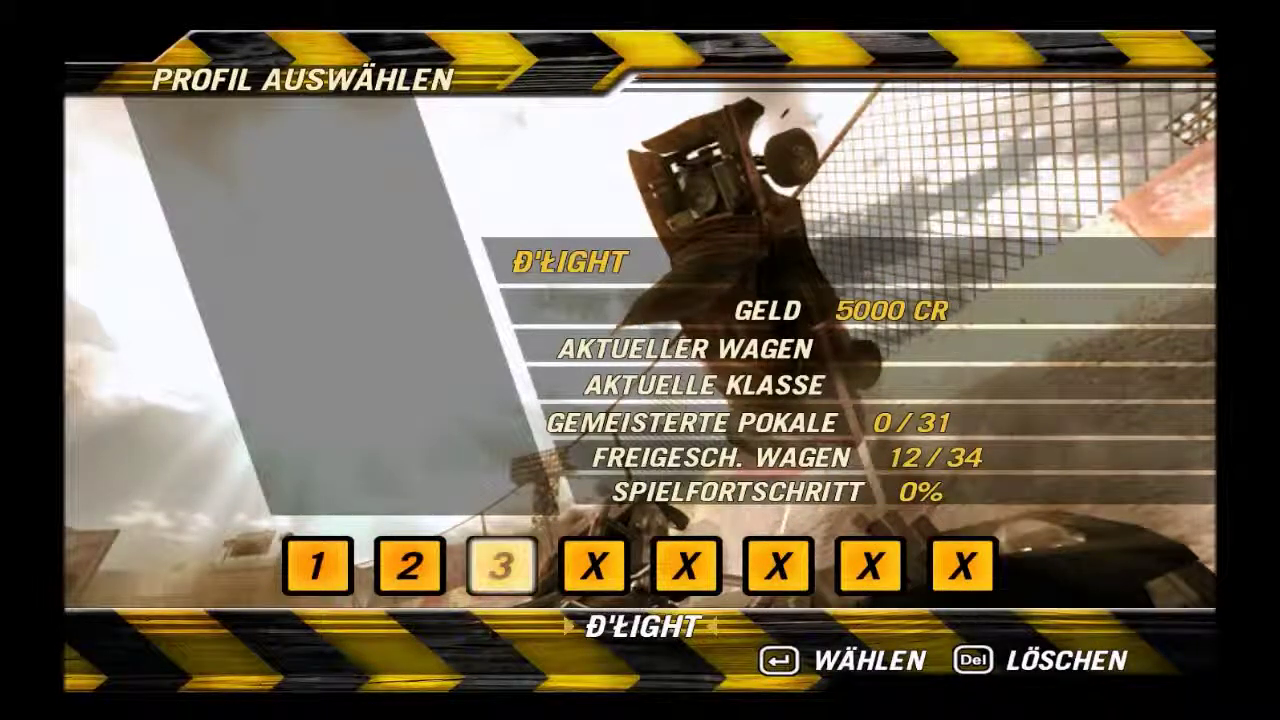
pyautogui.press('Return')
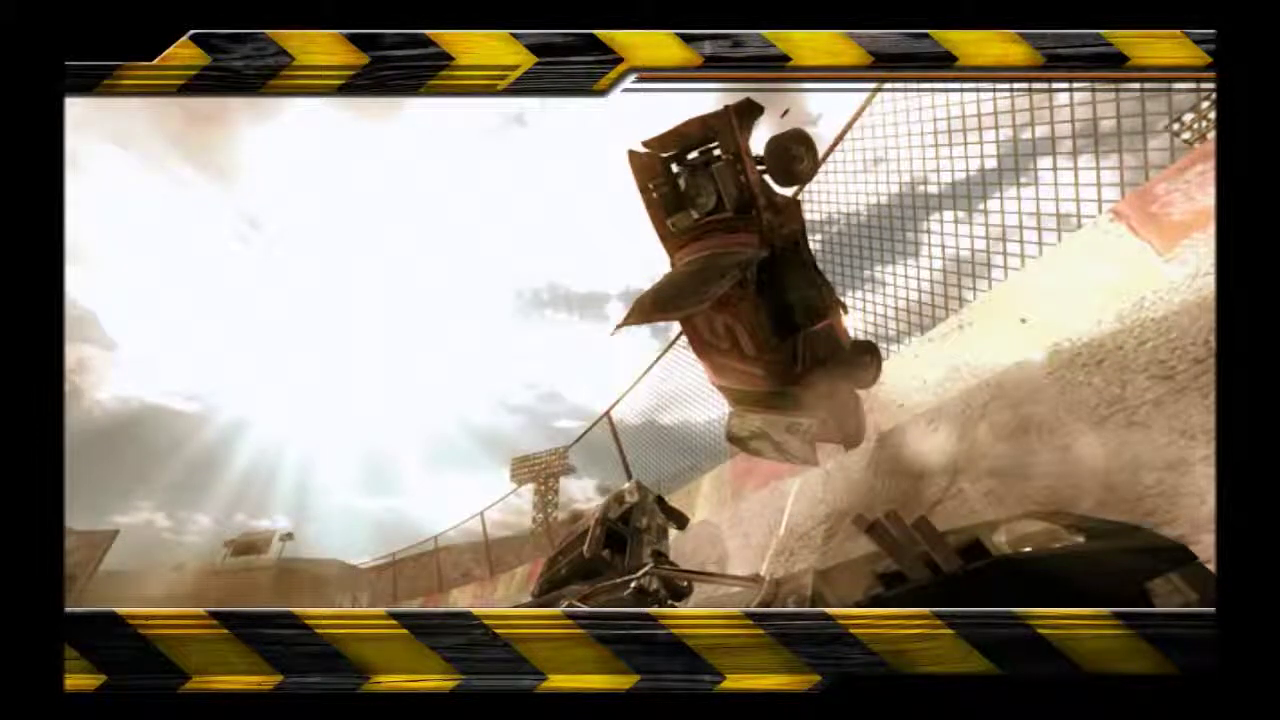
# Choose to exit FlatOut 2 from its main menu
pyautogui.press('Right')
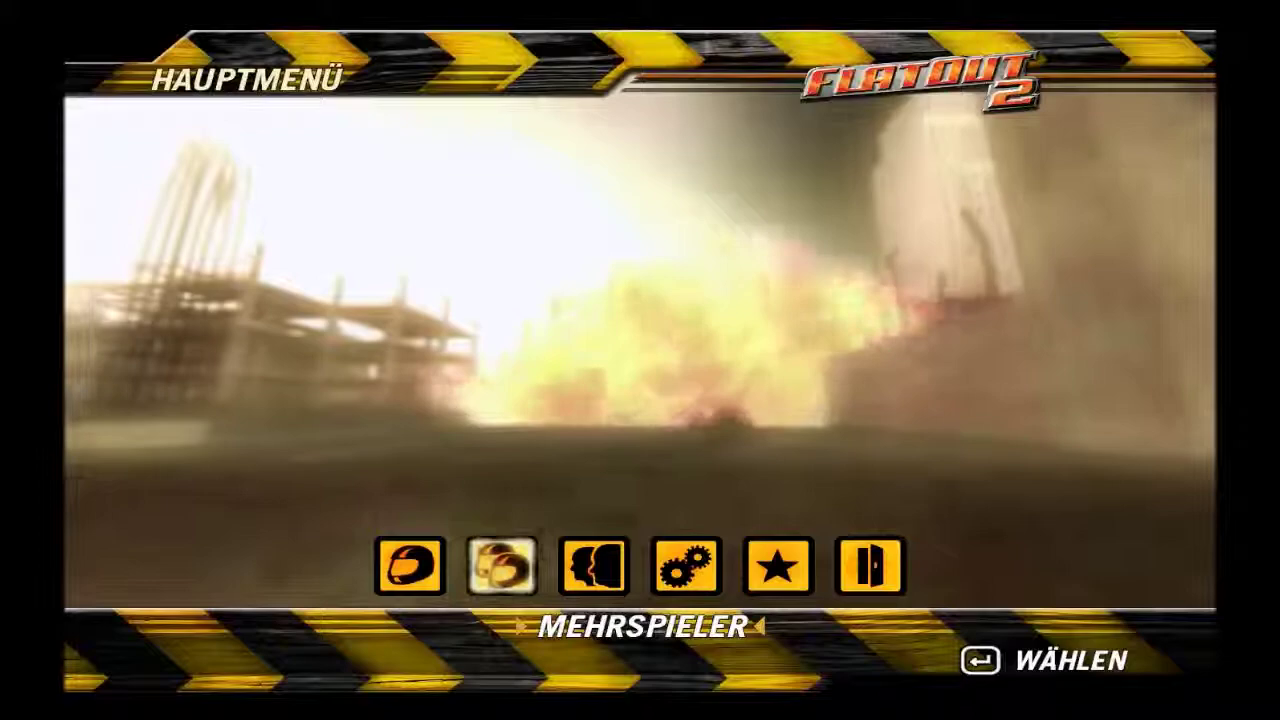
pyautogui.press('Return')
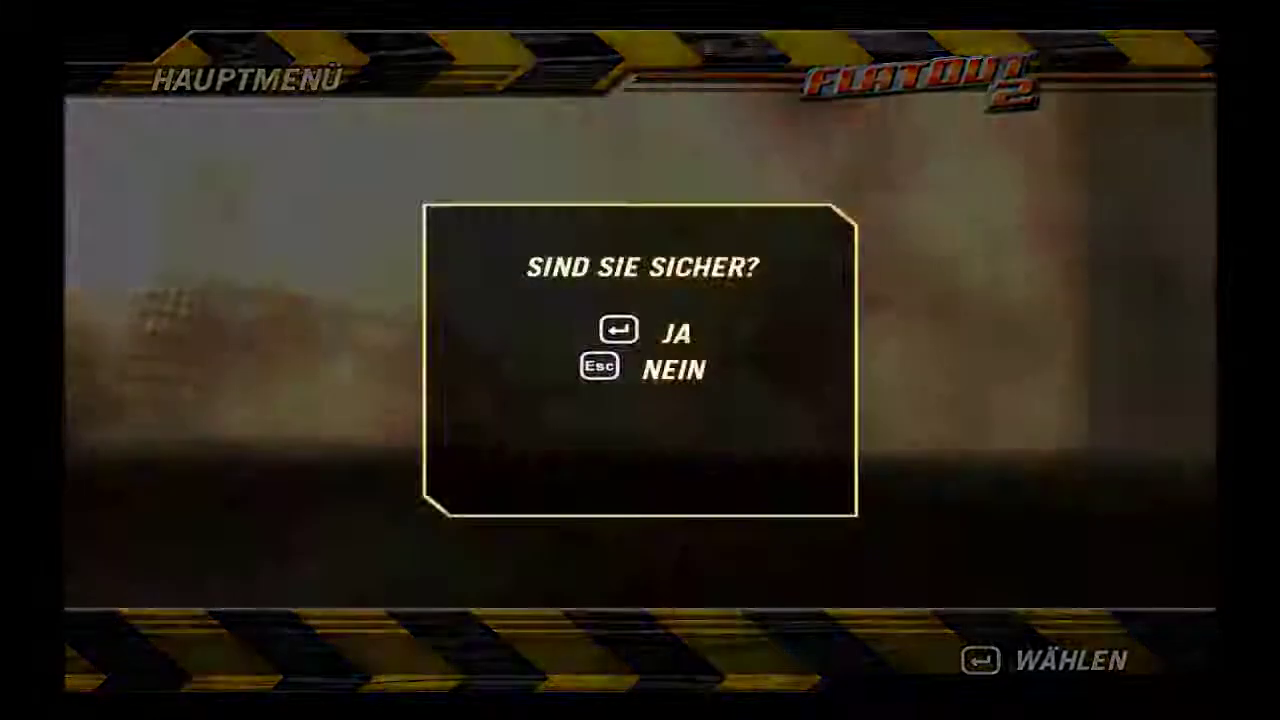